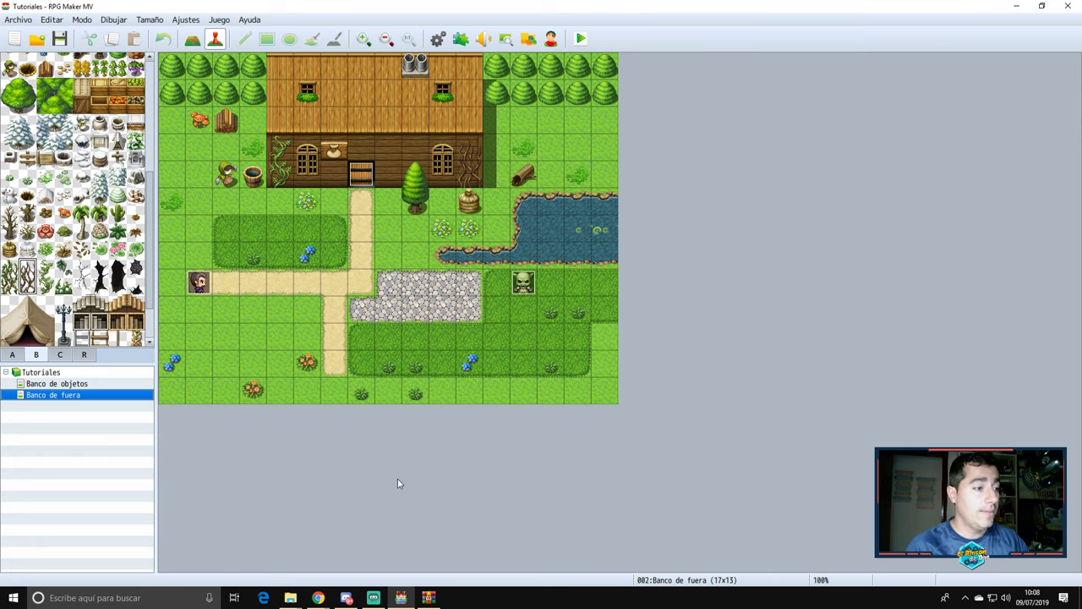
Step: Switch to the Banco de objetos map and inspect the warehouse creation command in the westernmost goblin's event
{"action": "left_click", "coordinate": [59, 382]}
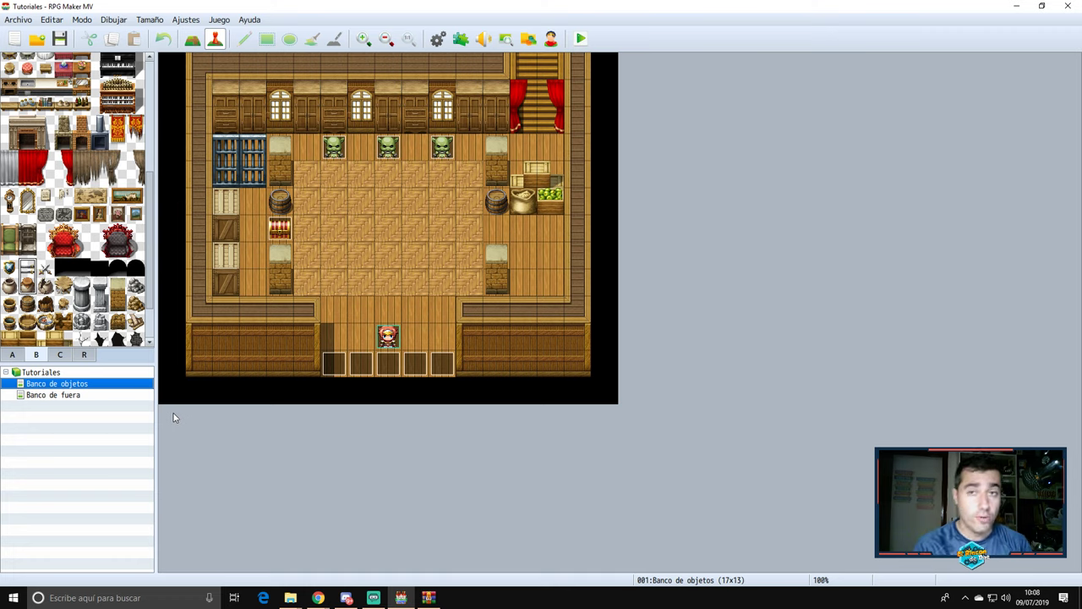
{"action": "left_click", "coordinate": [359, 267]}
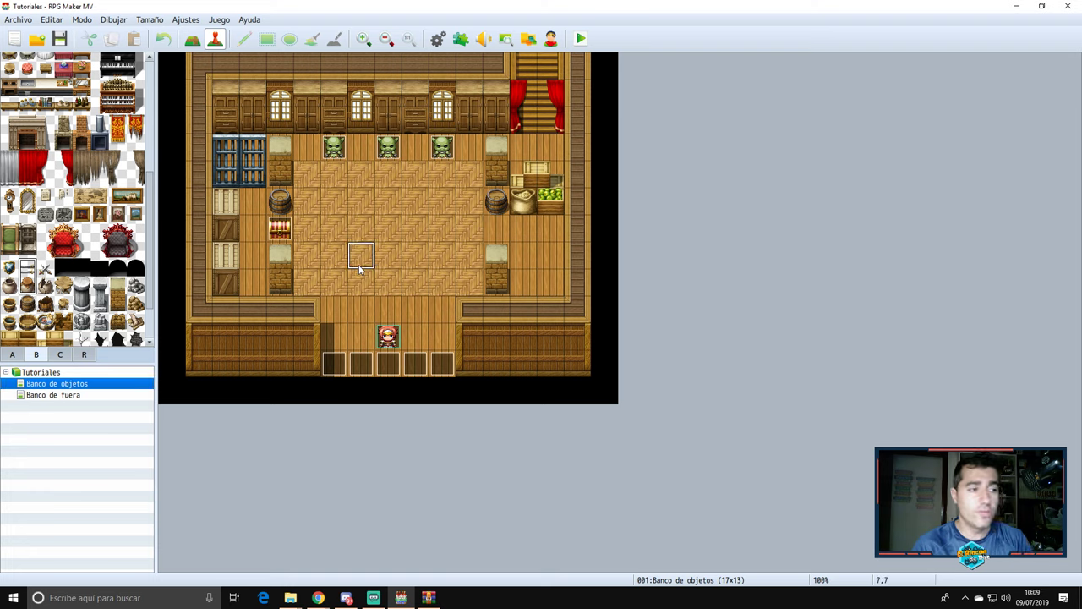
{"action": "double_click", "coordinate": [341, 152]}
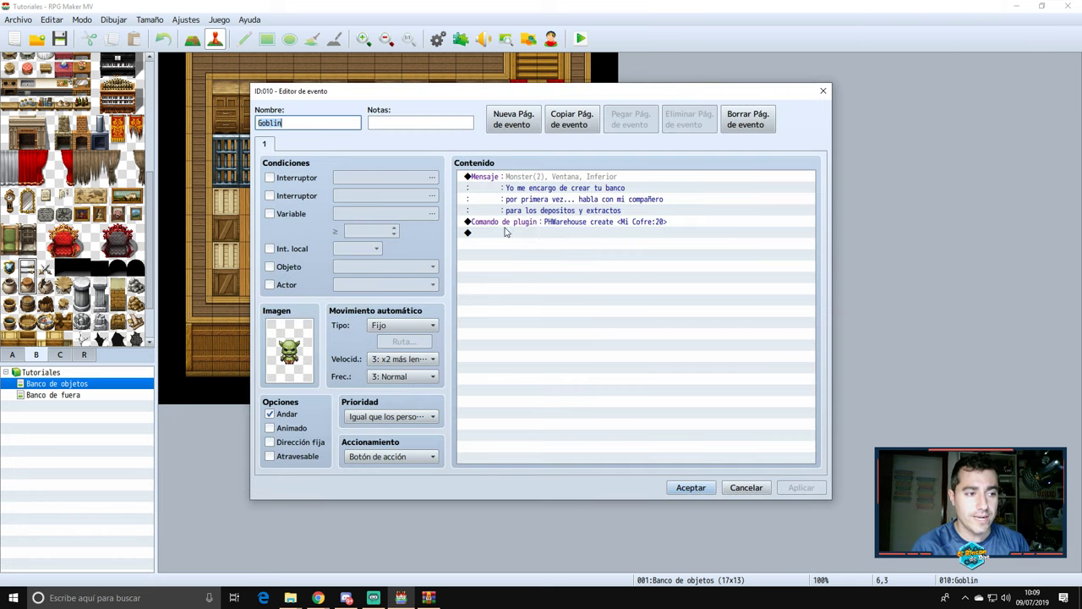
{"action": "left_click", "coordinate": [571, 223]}
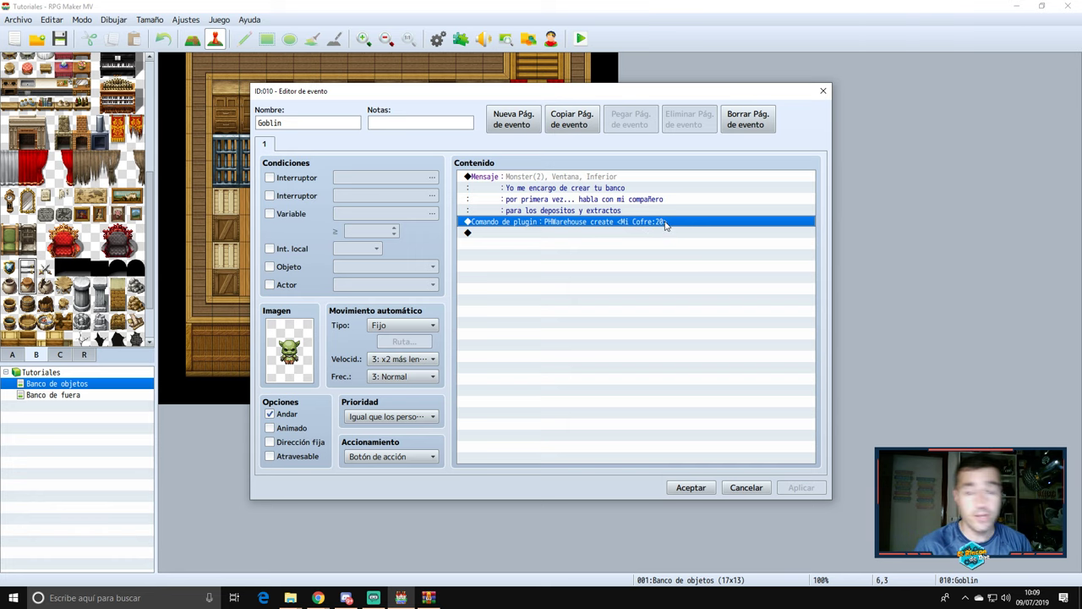
{"action": "left_click", "coordinate": [737, 482]}
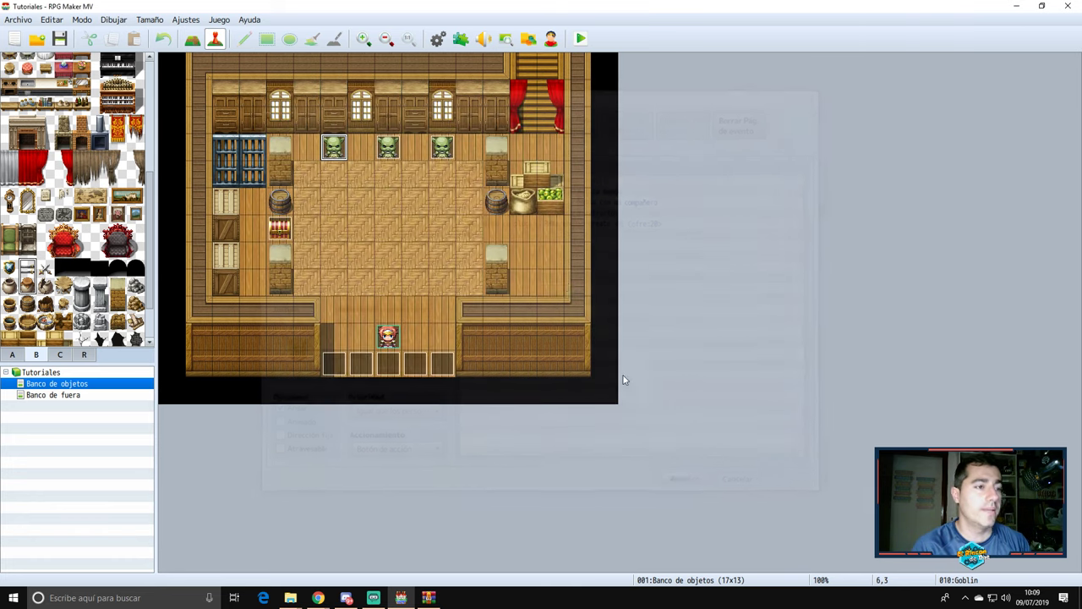
Step: Open the PH_Warehouse plugin's settings and read the help on the PHWarehouse create commands, including title and capacity
{"action": "left_click", "coordinate": [461, 38]}
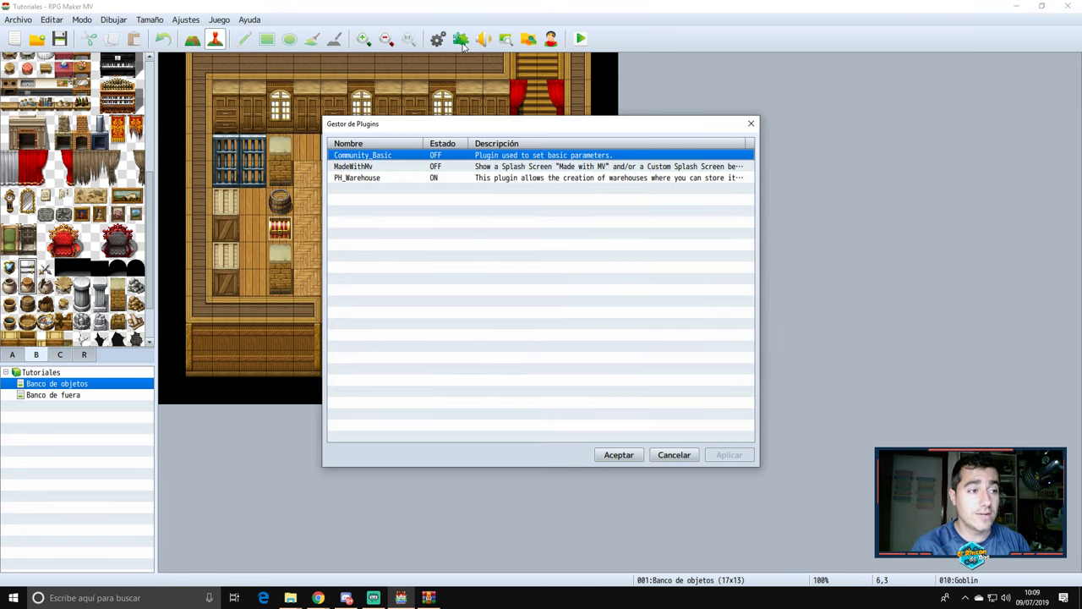
{"action": "double_click", "coordinate": [359, 179]}
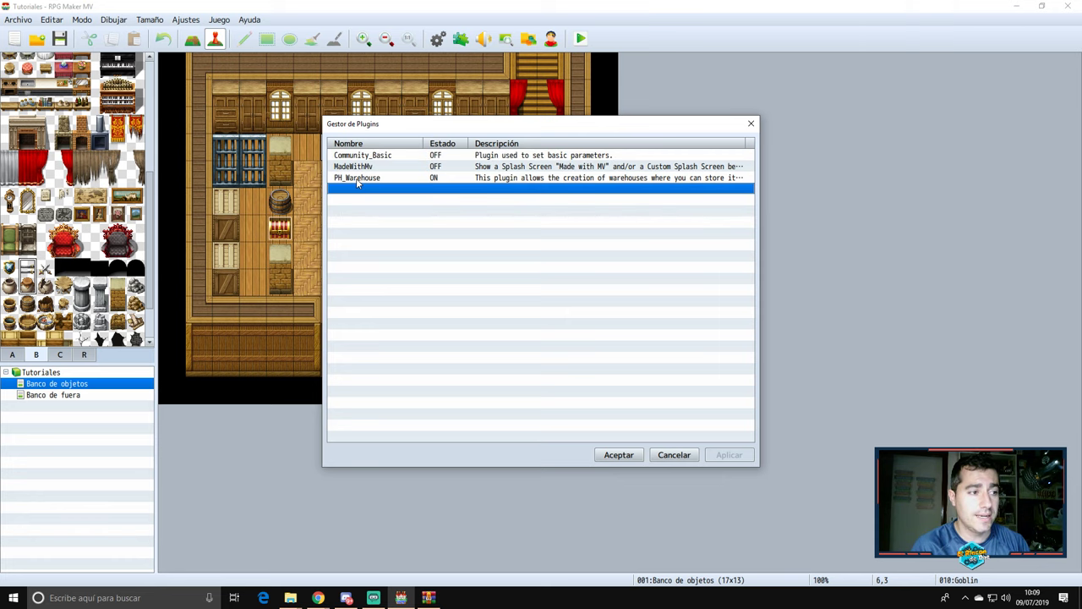
{"action": "scroll", "coordinate": [328, 291], "scroll_direction": "down", "scroll_amount": 1}
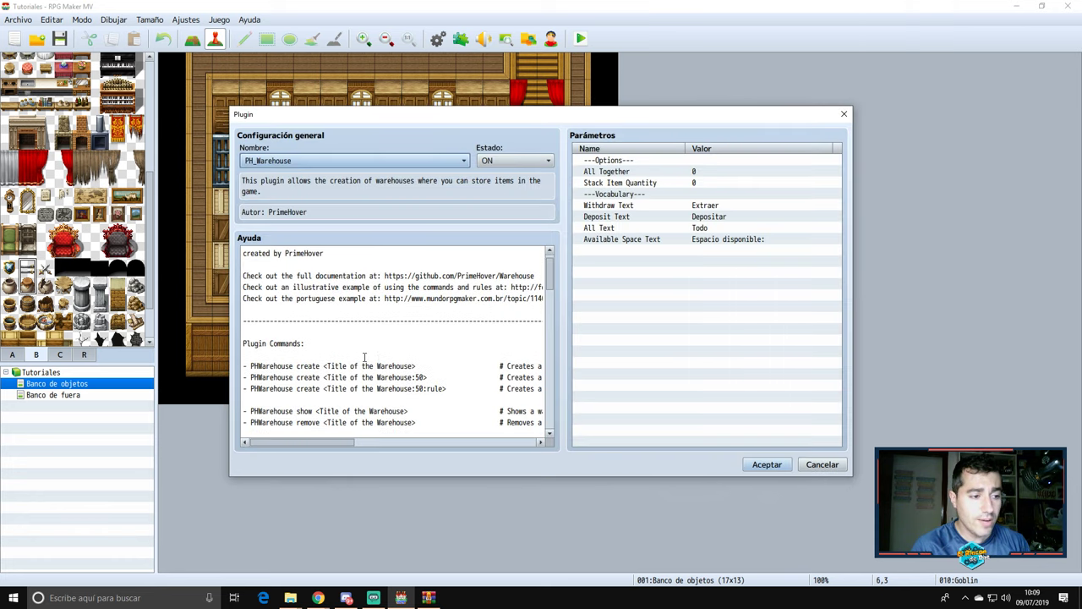
{"action": "scroll", "coordinate": [389, 362], "scroll_direction": "down", "scroll_amount": 2}
{"action": "mouse_move", "coordinate": [335, 442]}
{"action": "left_mouse_down"}
{"action": "mouse_move", "coordinate": [377, 444]}
{"action": "mouse_move", "coordinate": [334, 444]}
{"action": "left_mouse_up"}
{"action": "scroll", "coordinate": [276, 327], "scroll_direction": "down", "scroll_amount": 2}
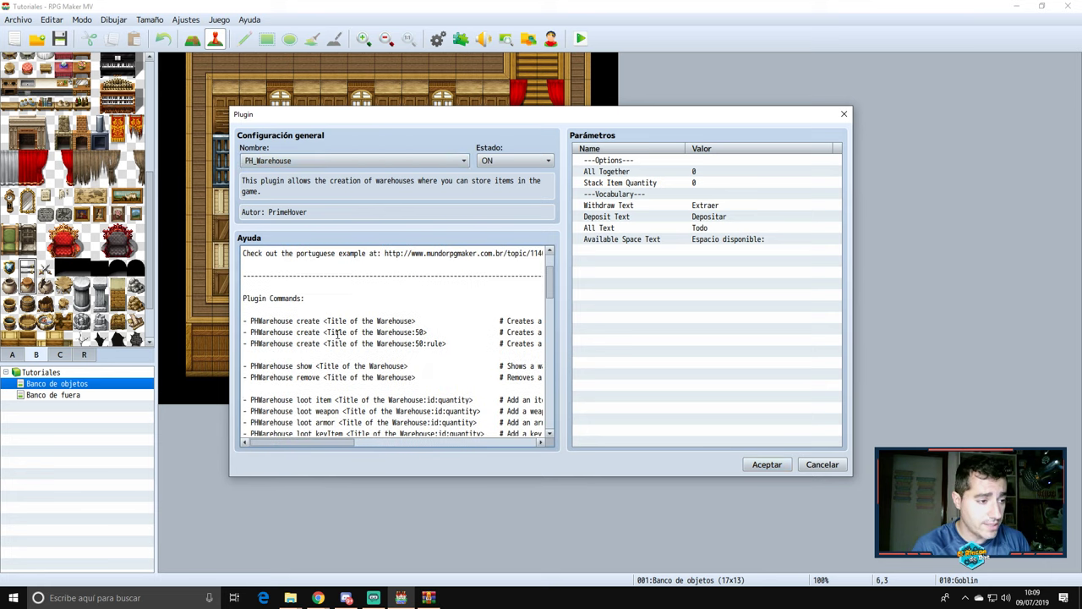
{"action": "left_click_drag", "start_coordinate": [251, 321], "coordinate": [322, 321]}
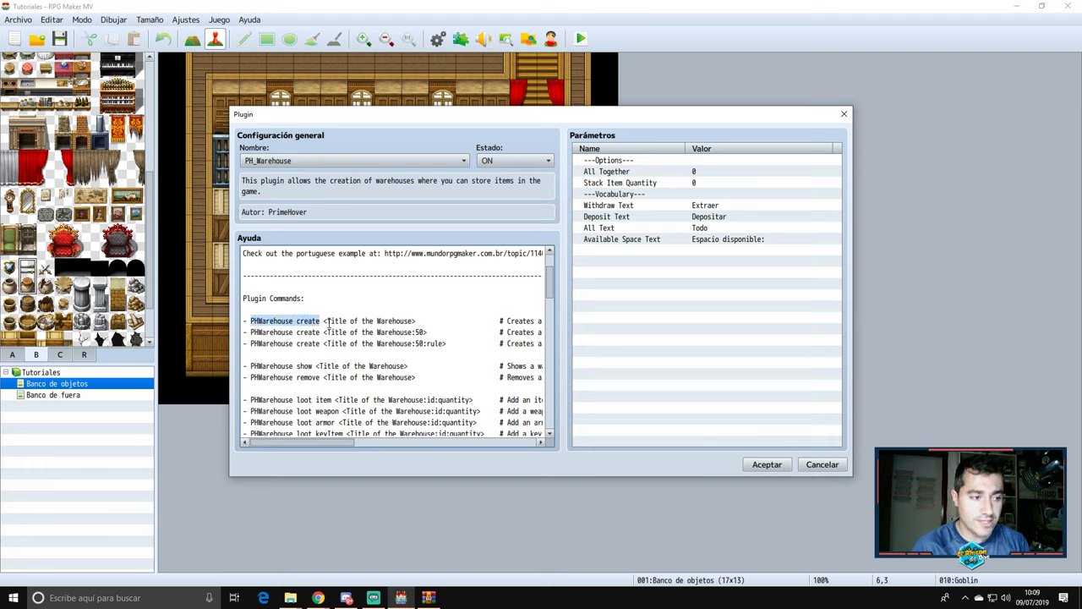
{"action": "left_click", "coordinate": [326, 322]}
{"action": "left_click", "coordinate": [415, 321]}
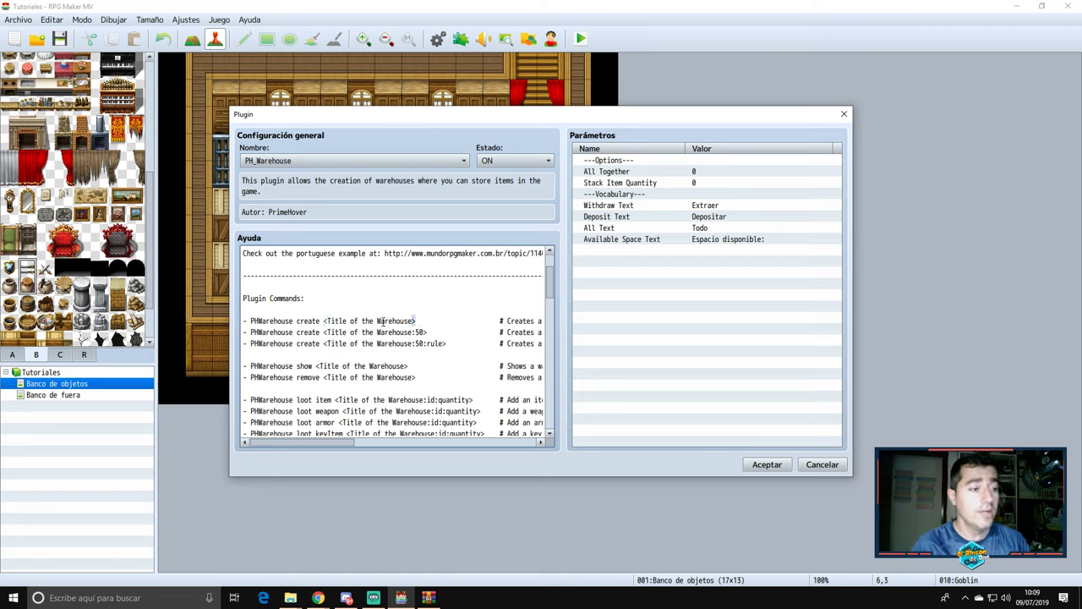
{"action": "left_click_drag", "start_coordinate": [327, 321], "coordinate": [412, 321]}
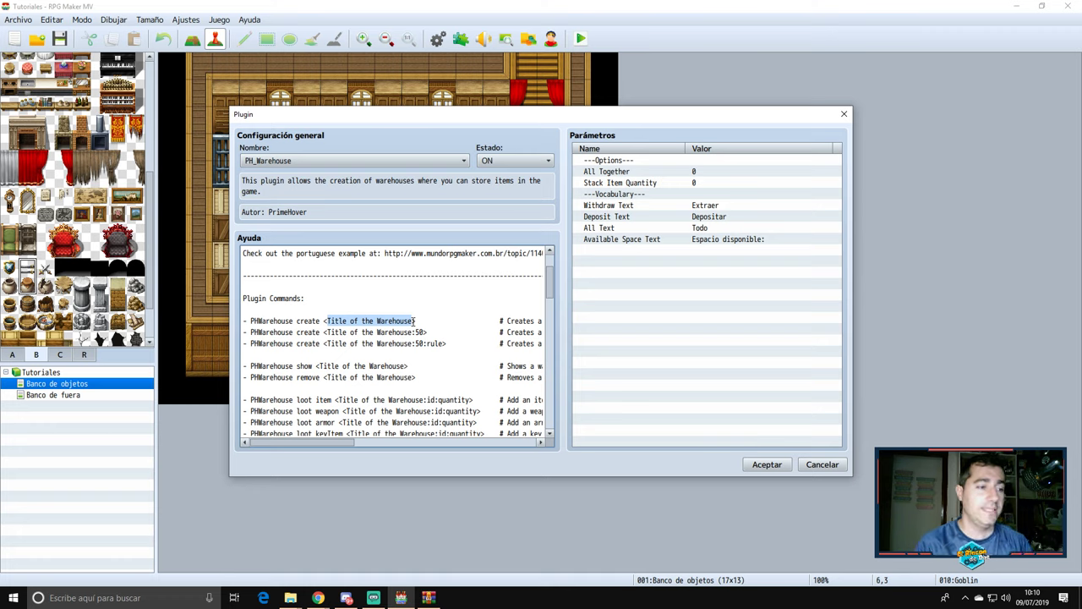
{"action": "left_click", "coordinate": [434, 318]}
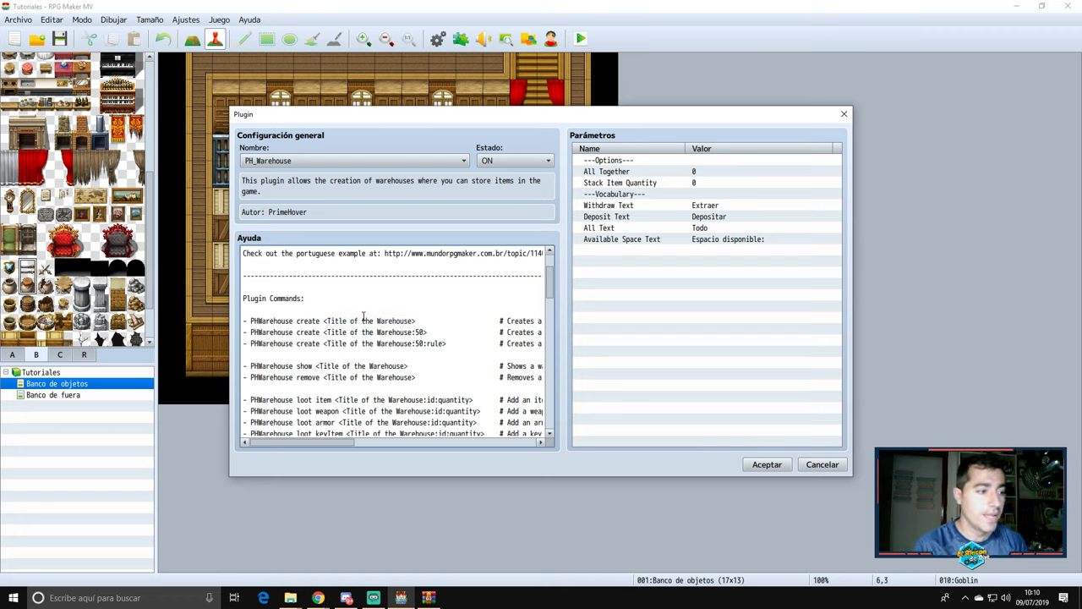
{"action": "double_click", "coordinate": [420, 332]}
{"action": "left_click", "coordinate": [422, 336]}
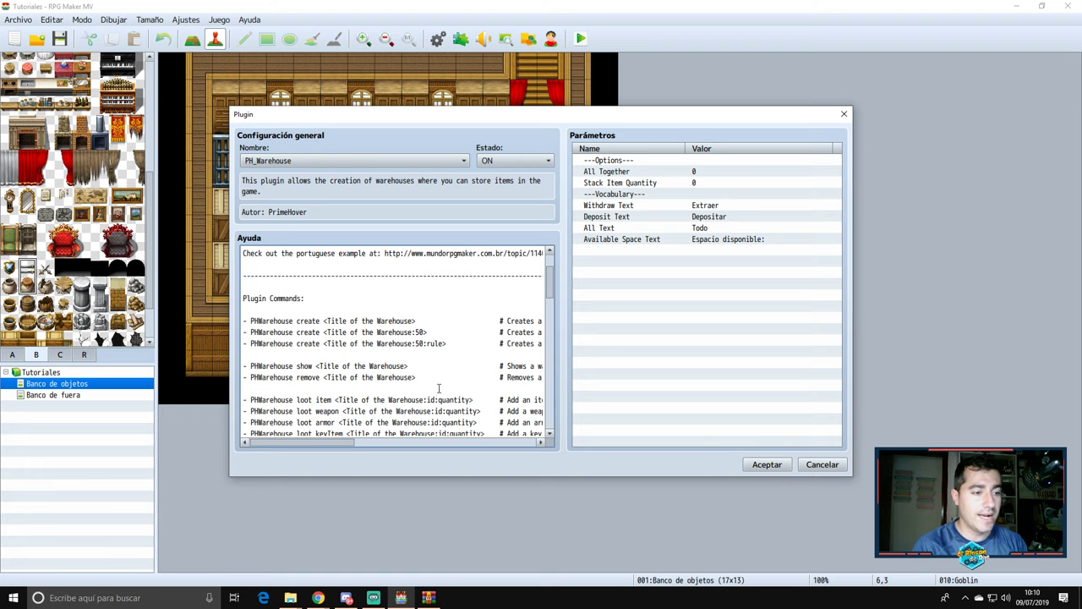
Step: Read the remaining loot, add and capacity commands in the PH_Warehouse help, and close the plugin settings
{"action": "mouse_move", "coordinate": [334, 441]}
{"action": "left_mouse_down"}
{"action": "mouse_move", "coordinate": [452, 441]}
{"action": "mouse_move", "coordinate": [330, 442]}
{"action": "left_mouse_up"}
{"action": "scroll", "coordinate": [342, 343], "scroll_direction": "down", "scroll_amount": 1}
{"action": "scroll", "coordinate": [323, 337], "scroll_direction": "down", "scroll_amount": 2}
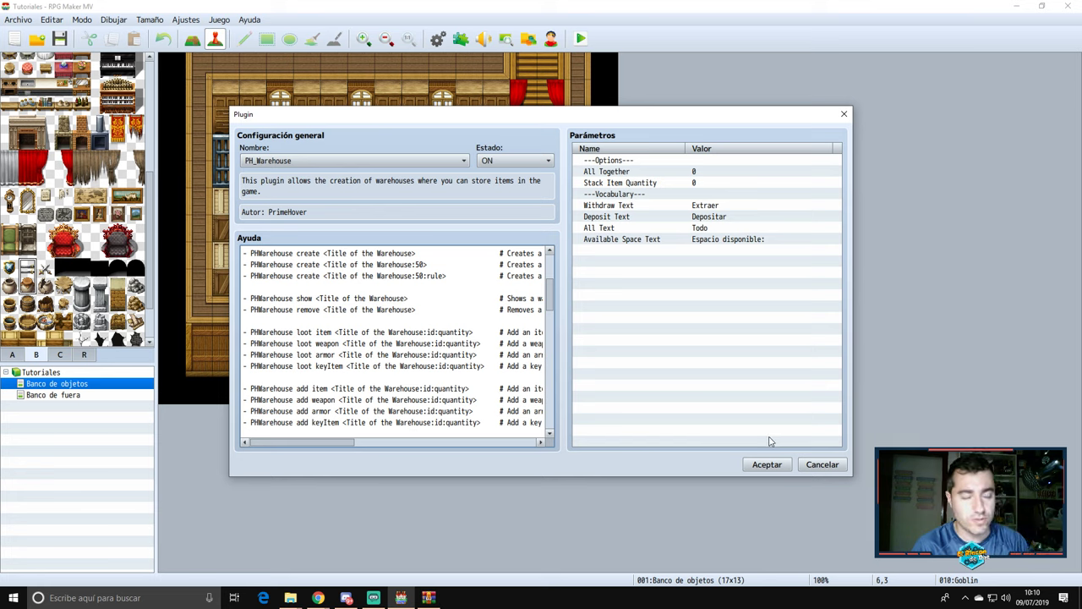
{"action": "scroll", "coordinate": [317, 342], "scroll_direction": "down", "scroll_amount": 3}
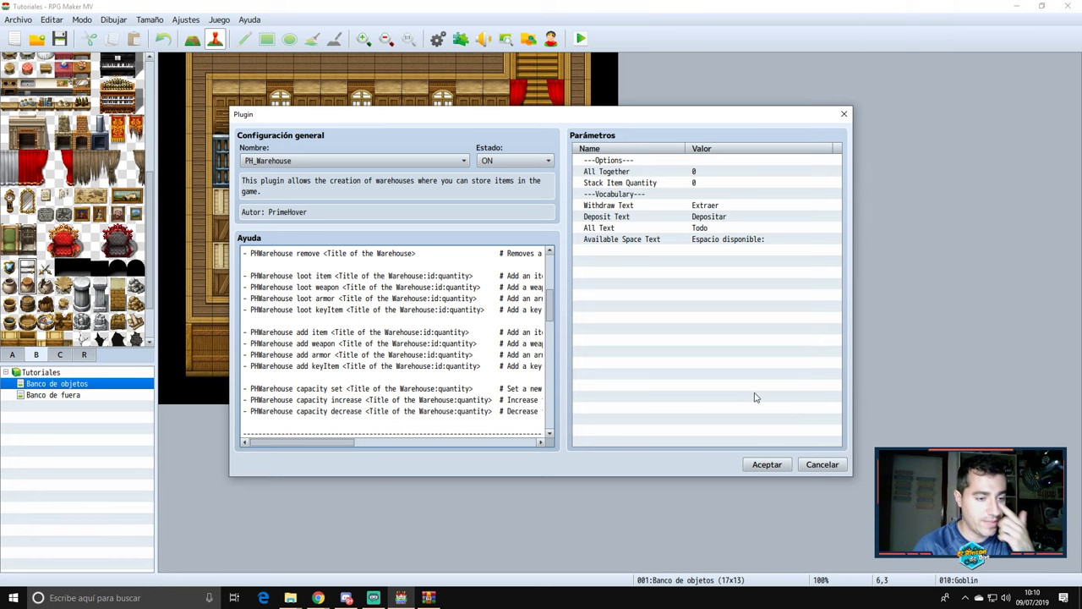
{"action": "left_click", "coordinate": [767, 464]}
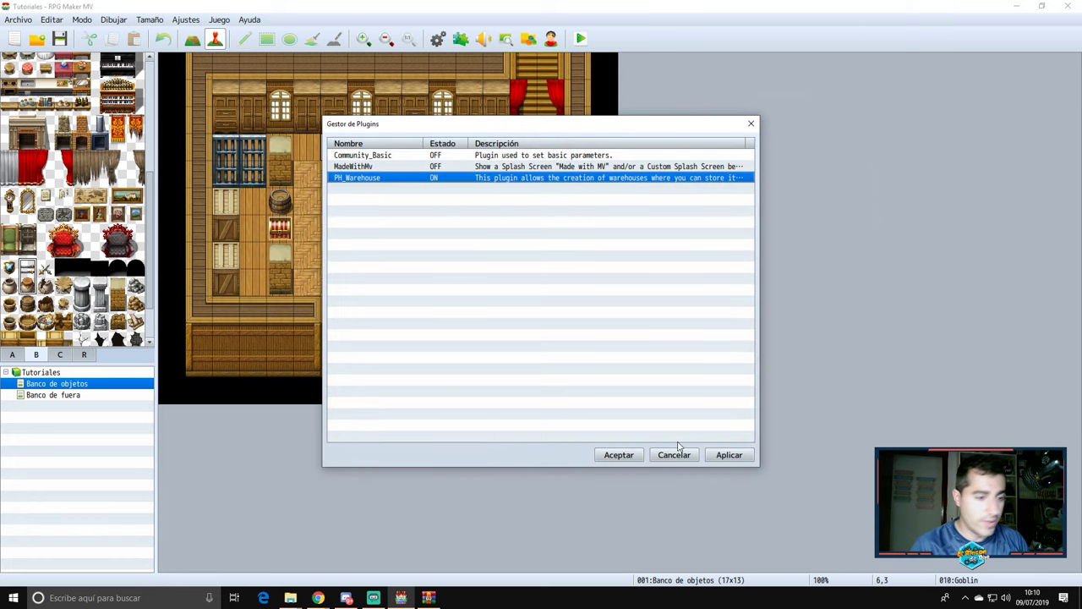
{"action": "left_click", "coordinate": [723, 455]}
{"action": "left_click", "coordinate": [618, 454]}
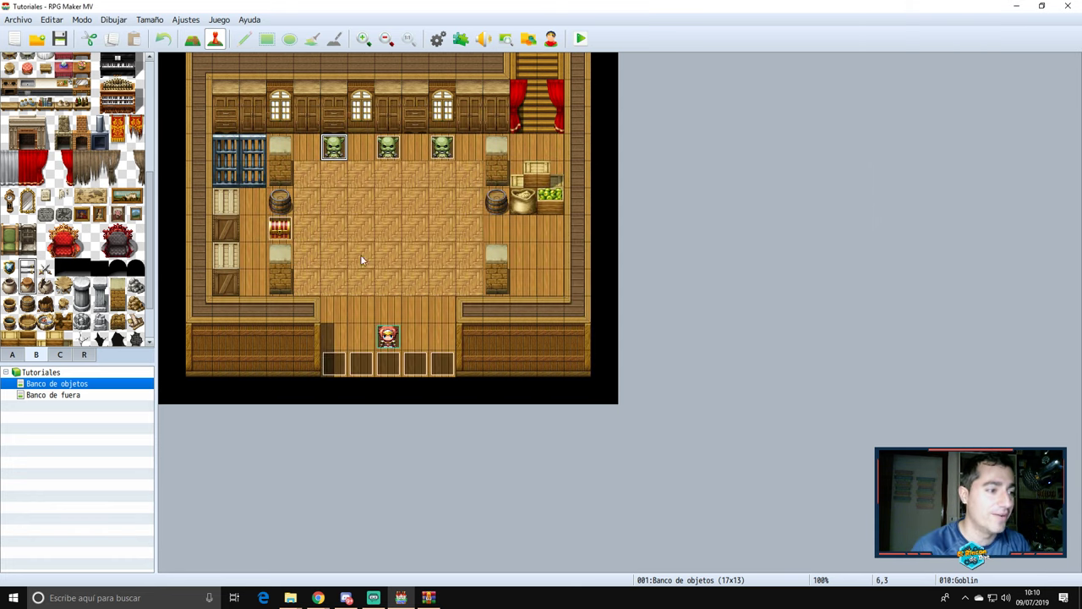
Step: Compare the westernmost goblin's warehouse creation event with the middle goblin's welcome event
{"action": "double_click", "coordinate": [345, 149]}
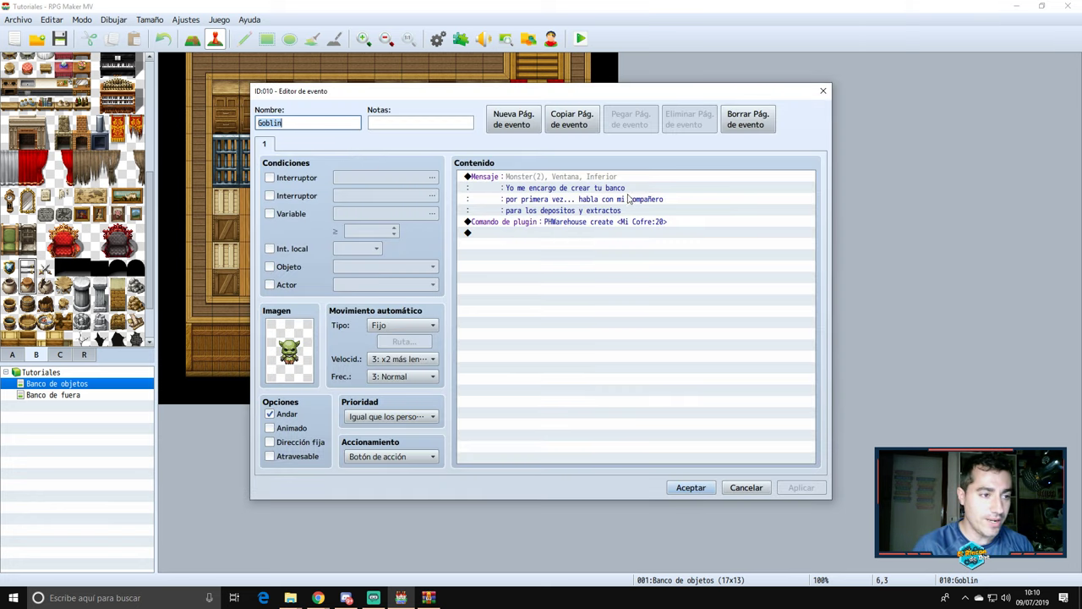
{"action": "left_click", "coordinate": [621, 221]}
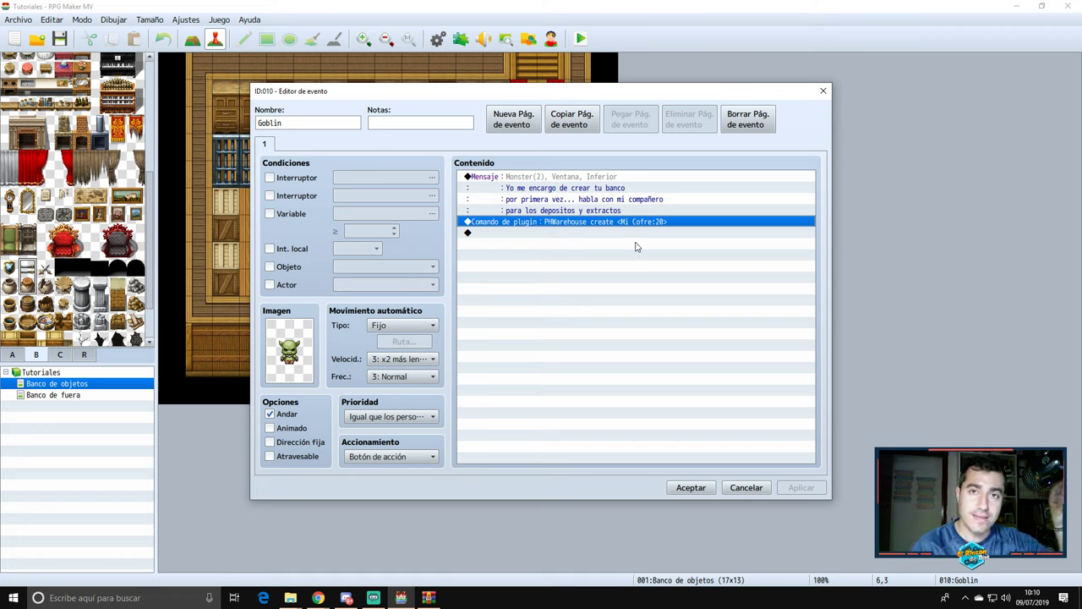
{"action": "left_click", "coordinate": [745, 487]}
{"action": "double_click", "coordinate": [387, 148]}
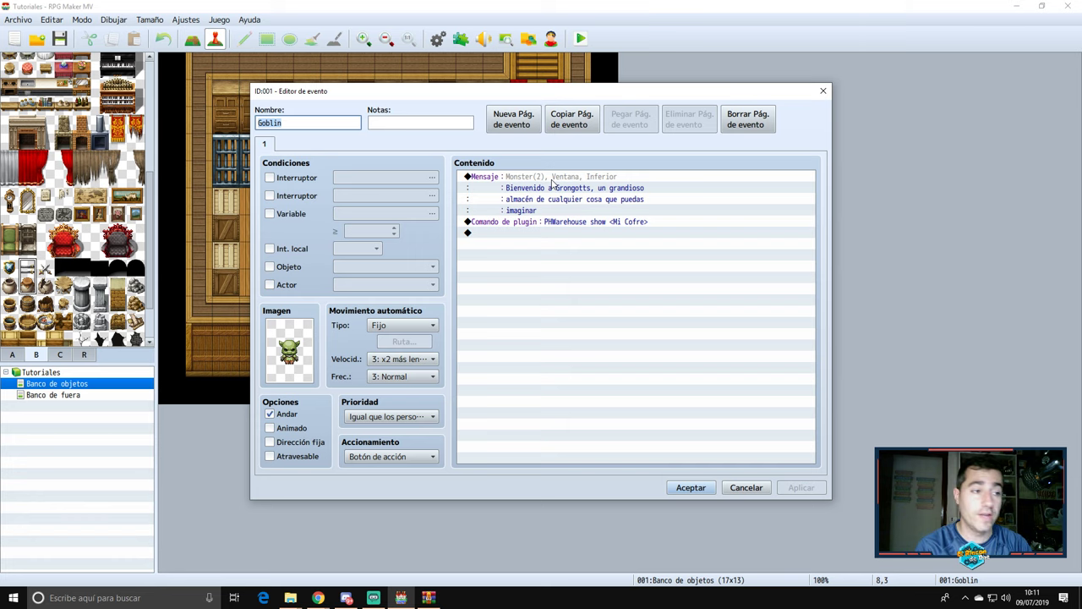
{"action": "left_click", "coordinate": [689, 488]}
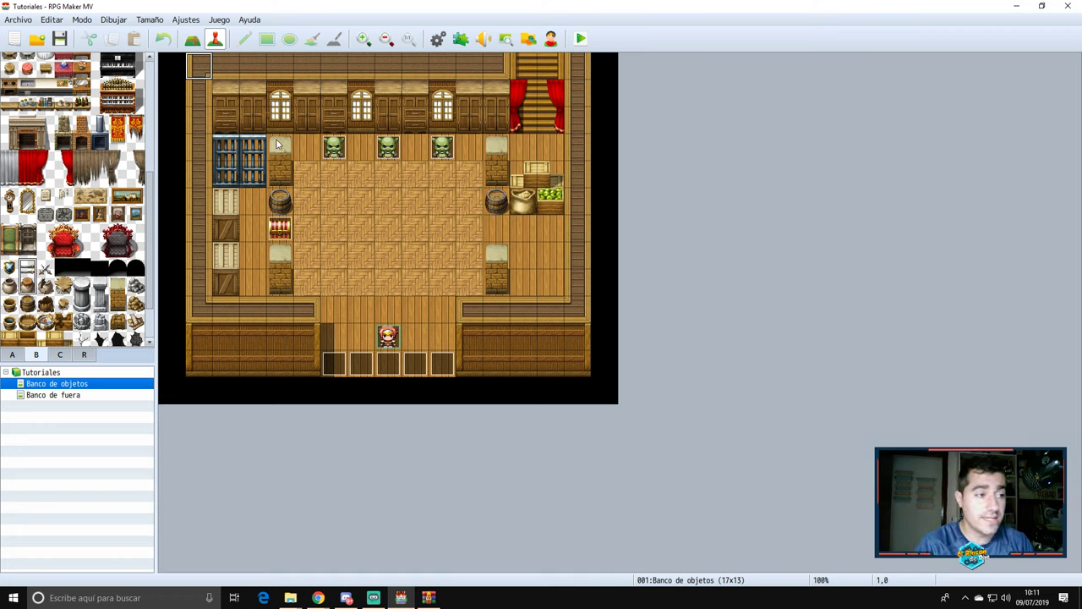
Step: Recheck the warehouse name and capacity in the westernmost goblin's PHWarehouse create command
{"action": "left_click", "coordinate": [351, 177]}
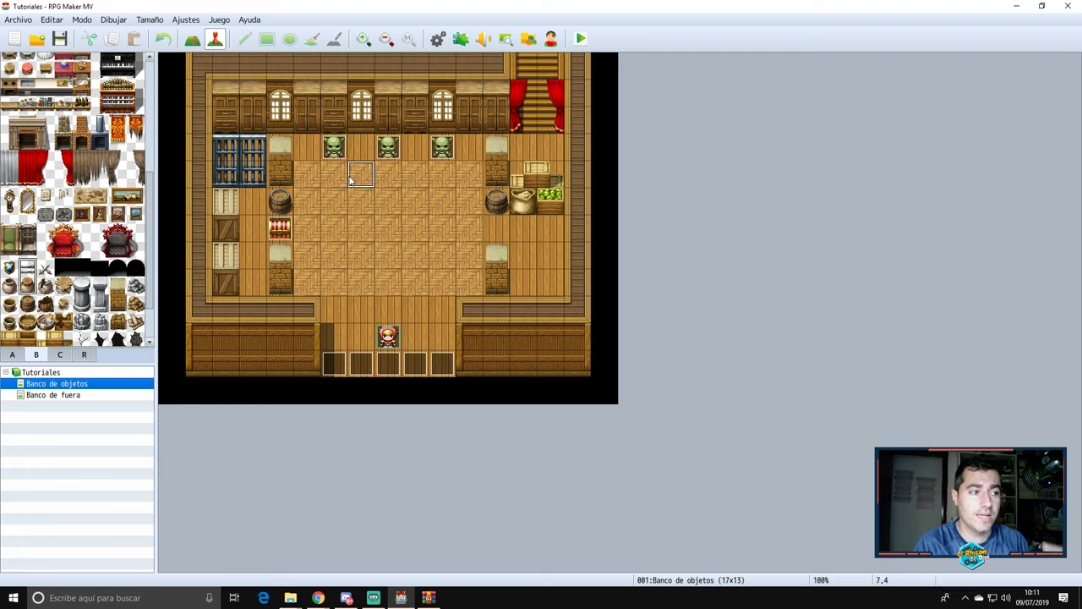
{"action": "left_click", "coordinate": [328, 161]}
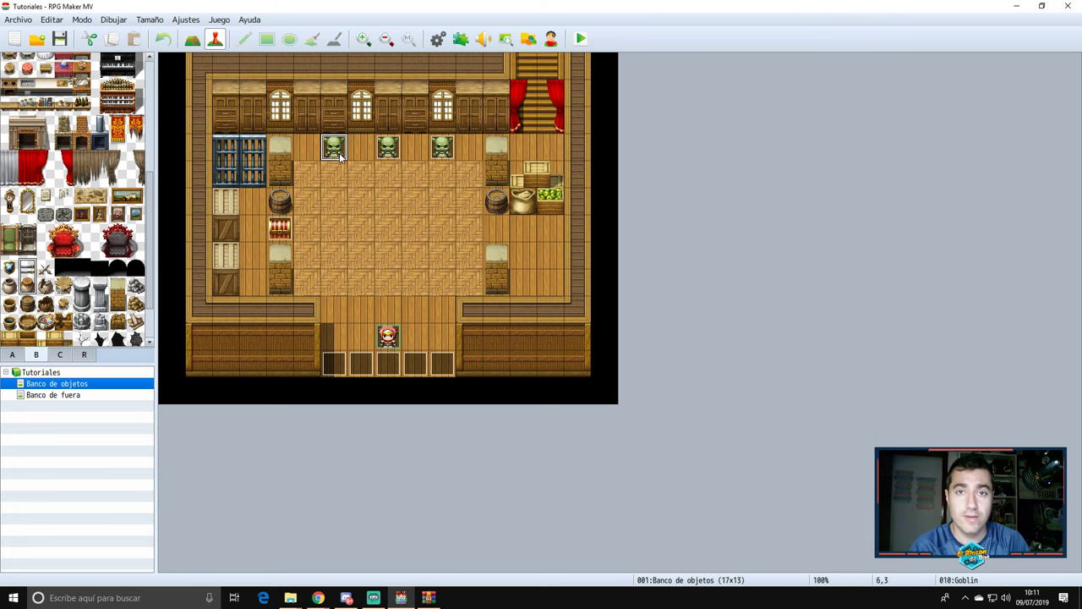
{"action": "double_click", "coordinate": [339, 154]}
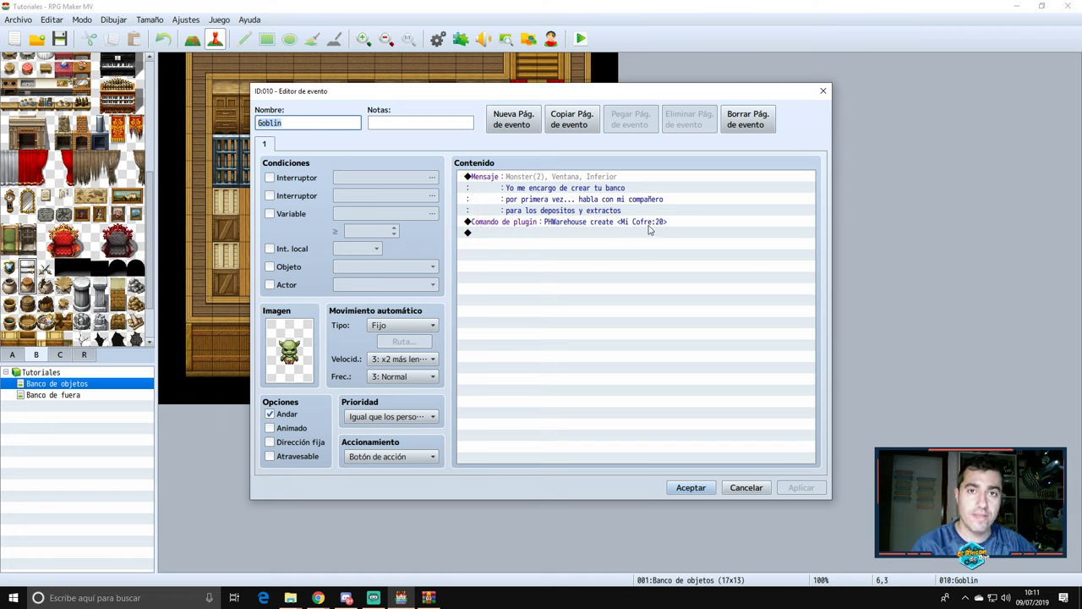
{"action": "left_click", "coordinate": [740, 489]}
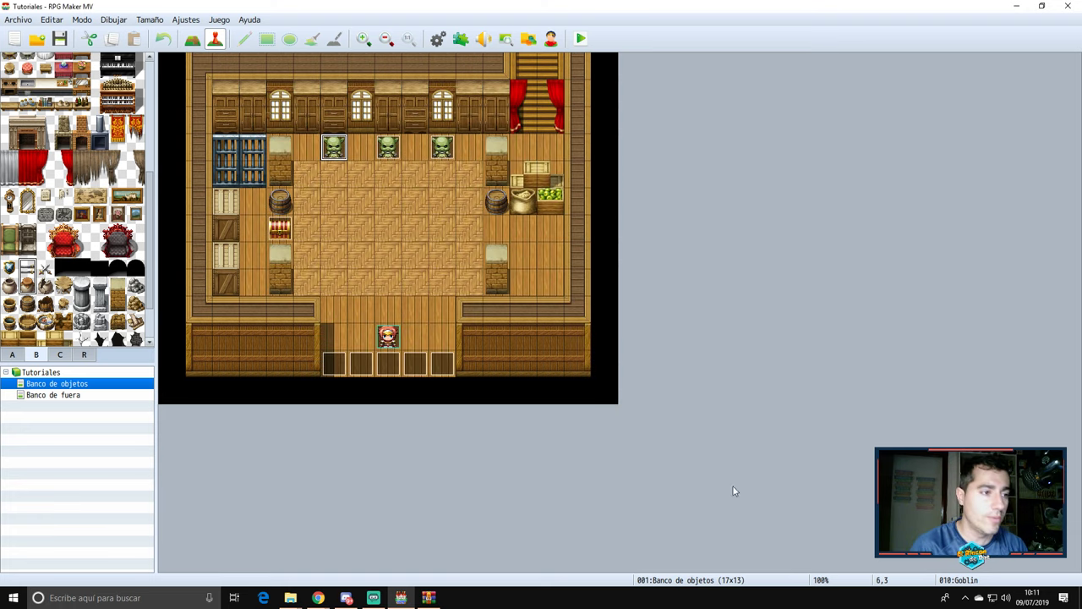
Step: Examine the PHWarehouse show command in the middle goblin's event
{"action": "double_click", "coordinate": [388, 147]}
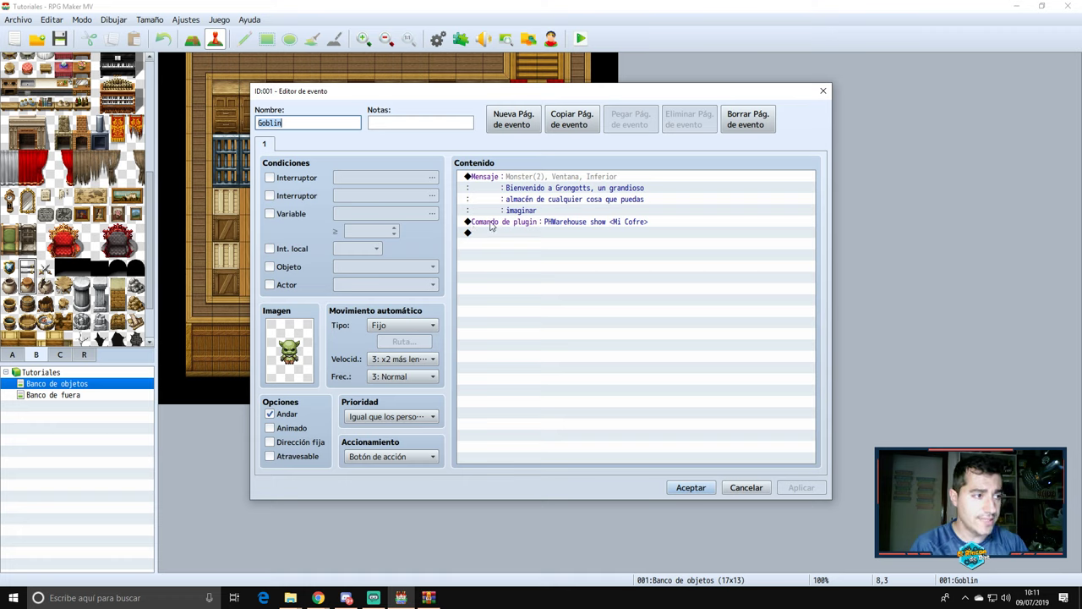
{"action": "left_click", "coordinate": [614, 222]}
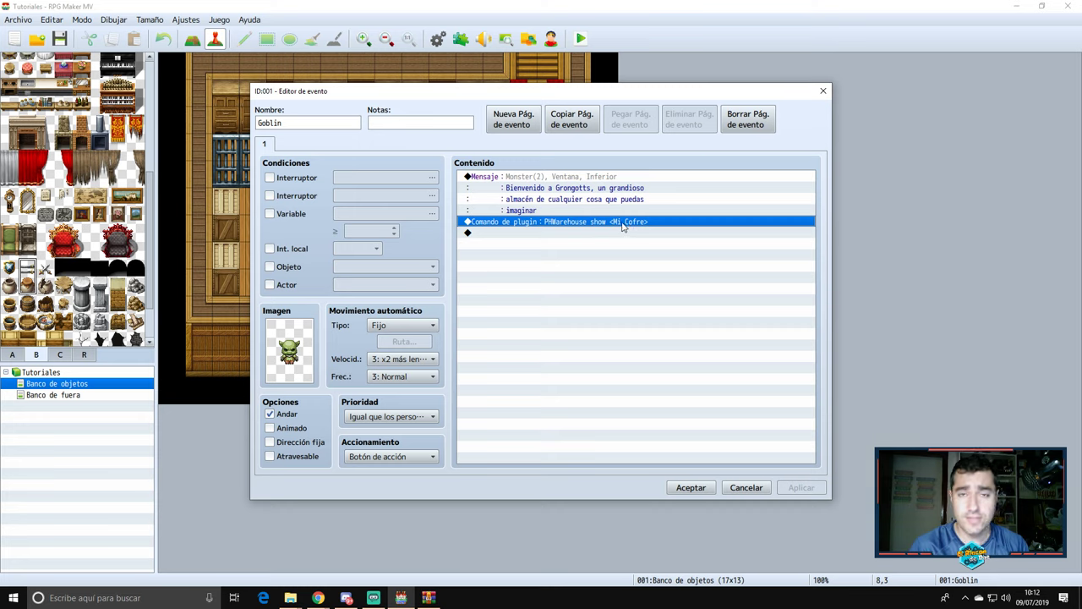
{"action": "left_click", "coordinate": [746, 488]}
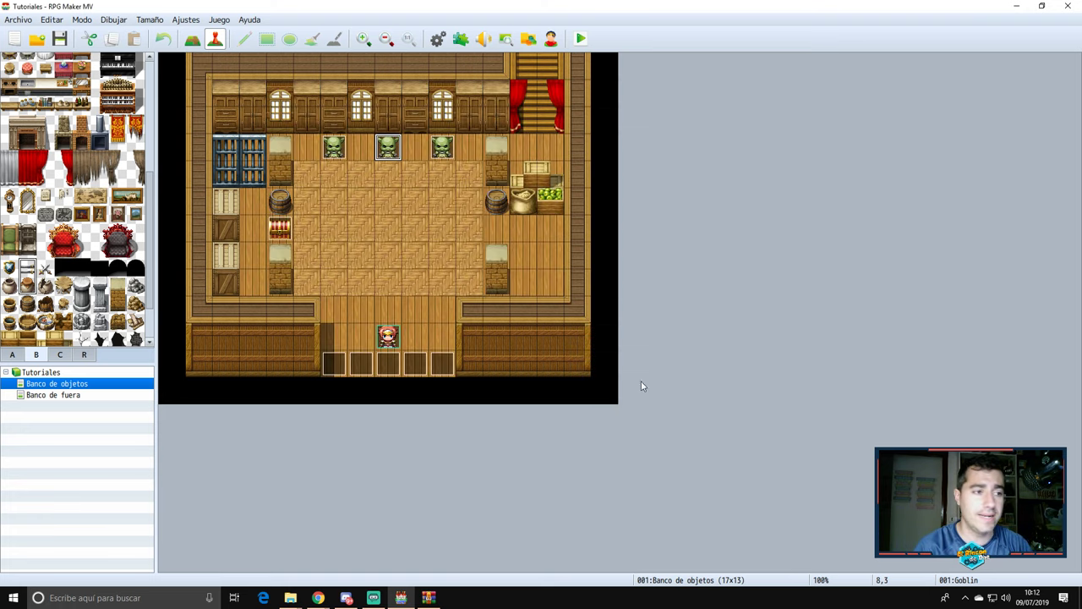
Step: Open the easternmost goblin's event and compare its PHWarehouse capacity increase and capacity set commands
{"action": "double_click", "coordinate": [442, 151]}
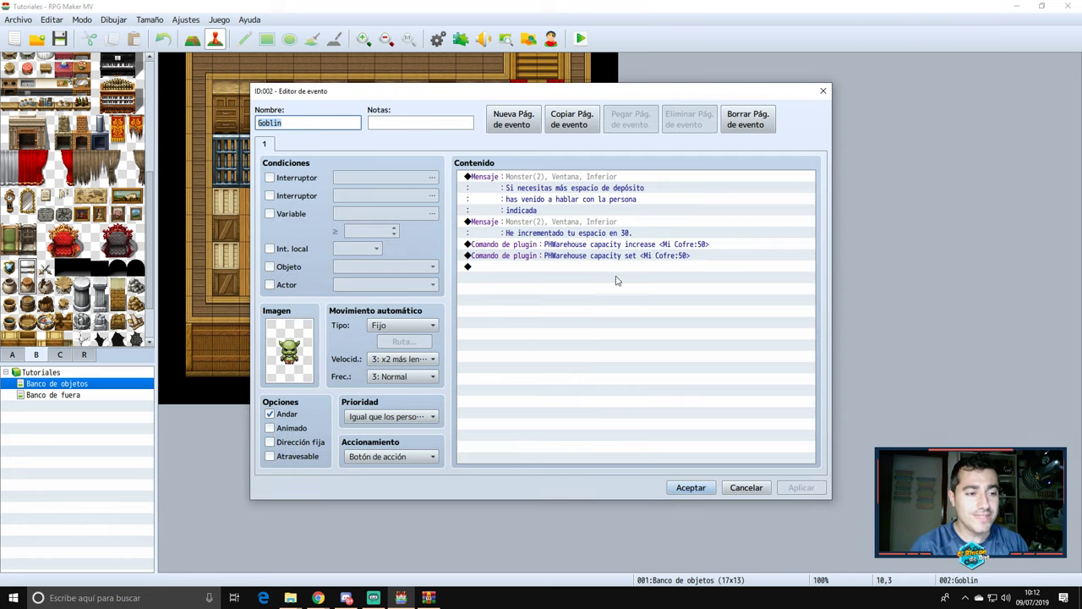
{"action": "left_click", "coordinate": [676, 256]}
{"action": "left_click", "coordinate": [693, 244]}
{"action": "left_click", "coordinate": [682, 258]}
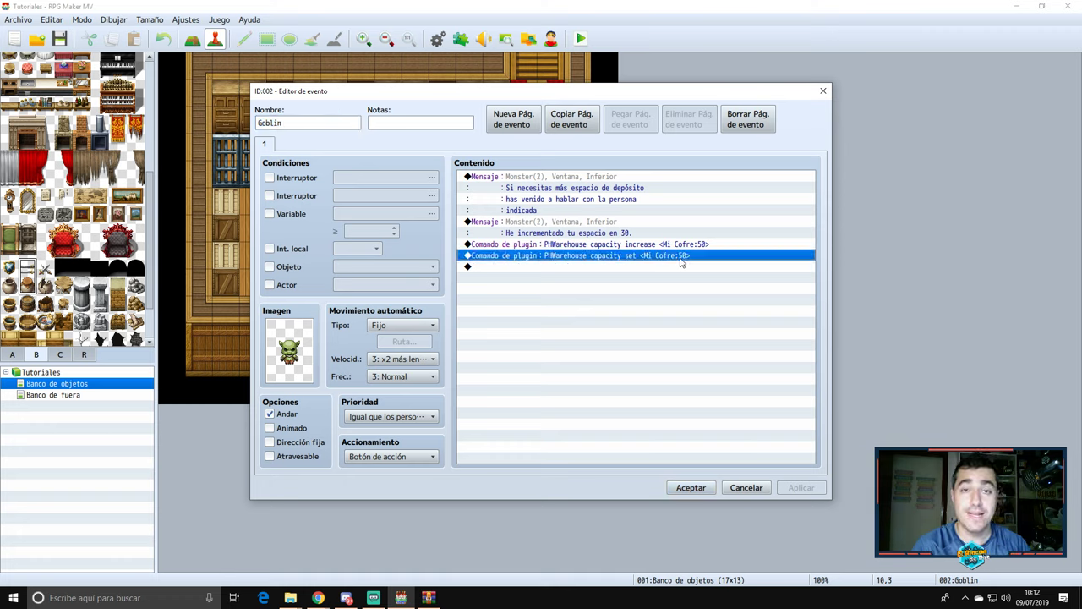
{"action": "left_click", "coordinate": [683, 245]}
{"action": "left_click", "coordinate": [679, 257]}
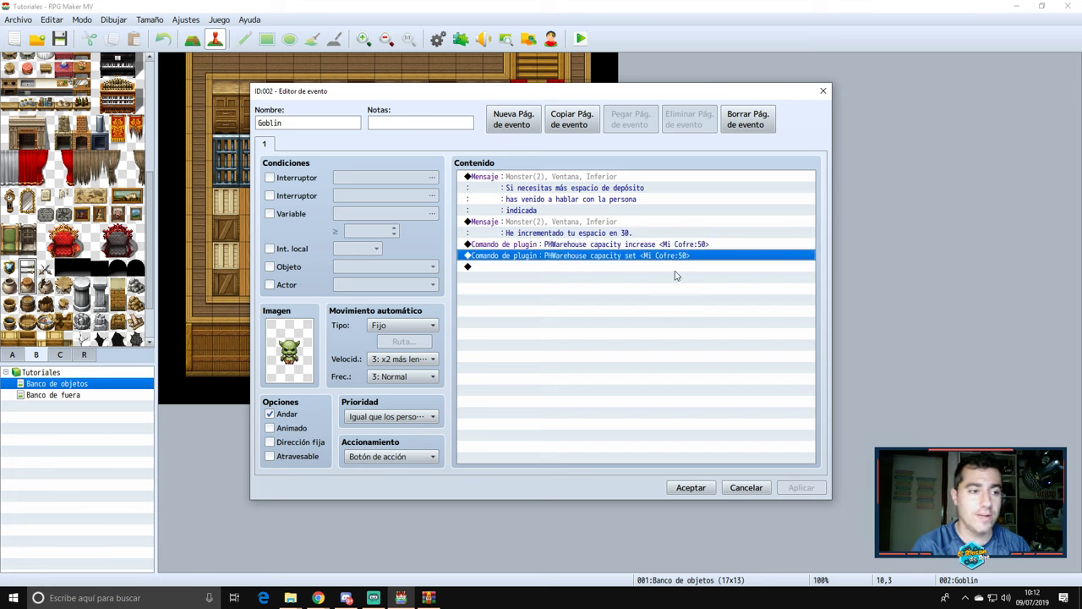
{"action": "left_click", "coordinate": [663, 284]}
{"action": "left_click", "coordinate": [650, 247]}
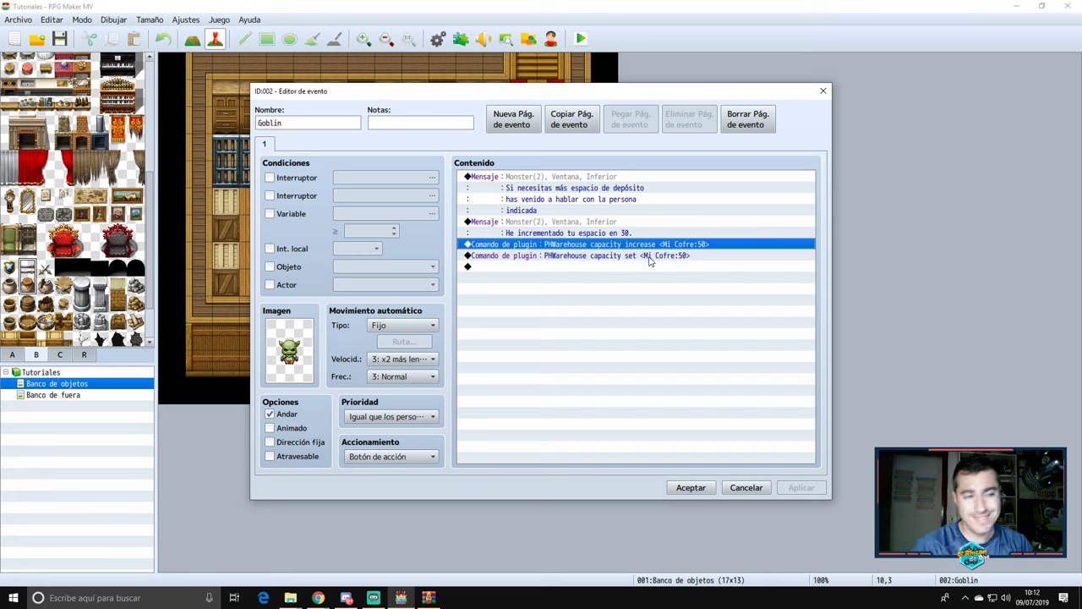
{"action": "left_click", "coordinate": [650, 256]}
{"action": "left_click", "coordinate": [651, 268]}
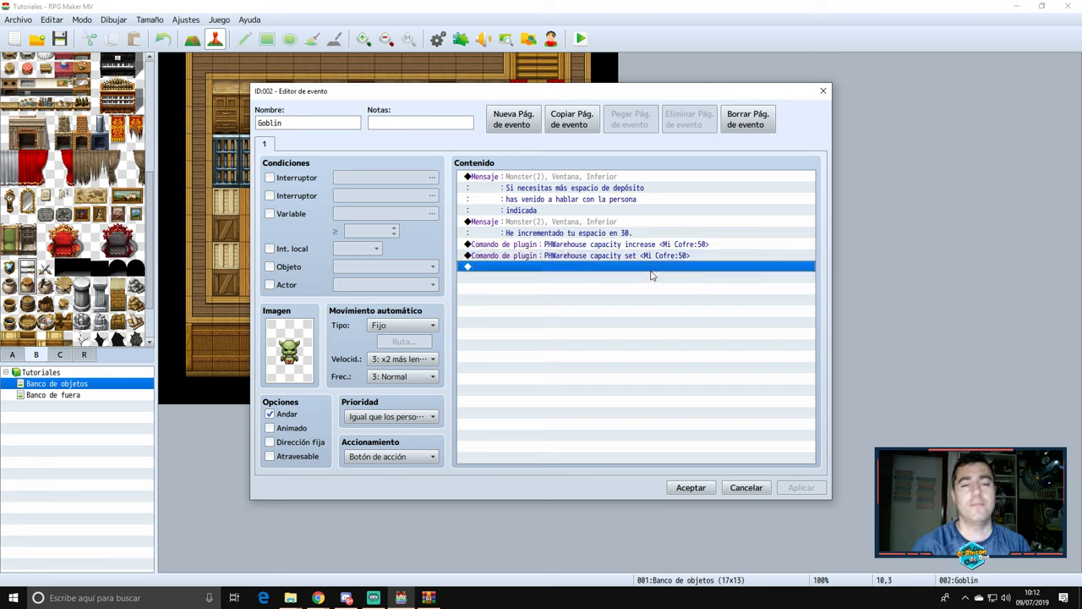
Step: Add a copy of the capacity increase plugin command below the set command and change it to PHWarehouse capacity decrease <Mi Cofre:50>
{"action": "left_click", "coordinate": [655, 246]}
{"action": "key", "text": "ctrl+c"}
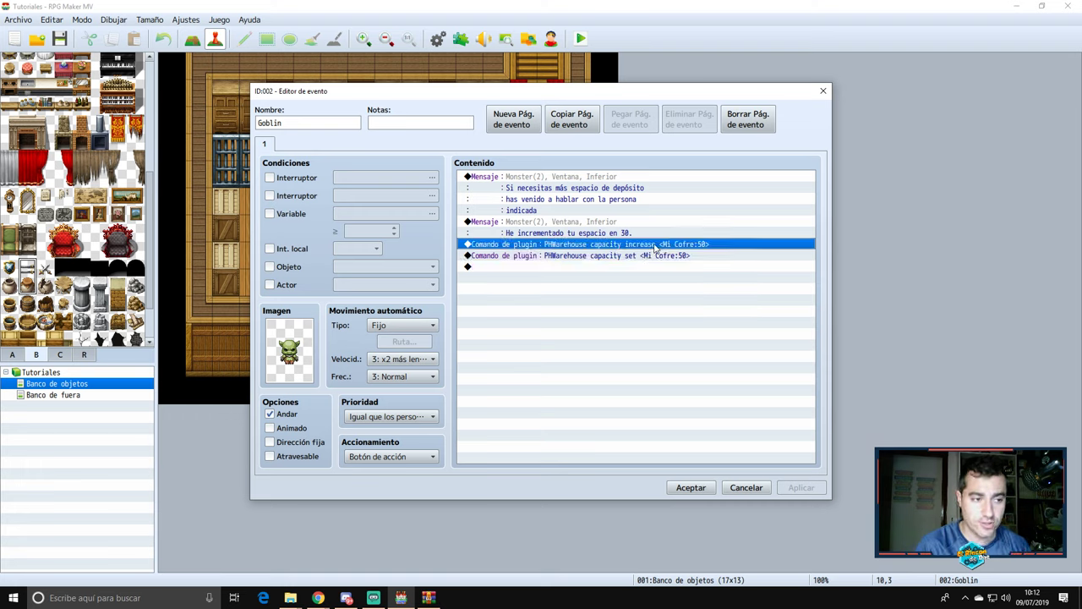
{"action": "left_click", "coordinate": [644, 269]}
{"action": "key", "text": "ctrl+v"}
{"action": "right_click", "coordinate": [629, 271]}
{"action": "left_click", "coordinate": [655, 272]}
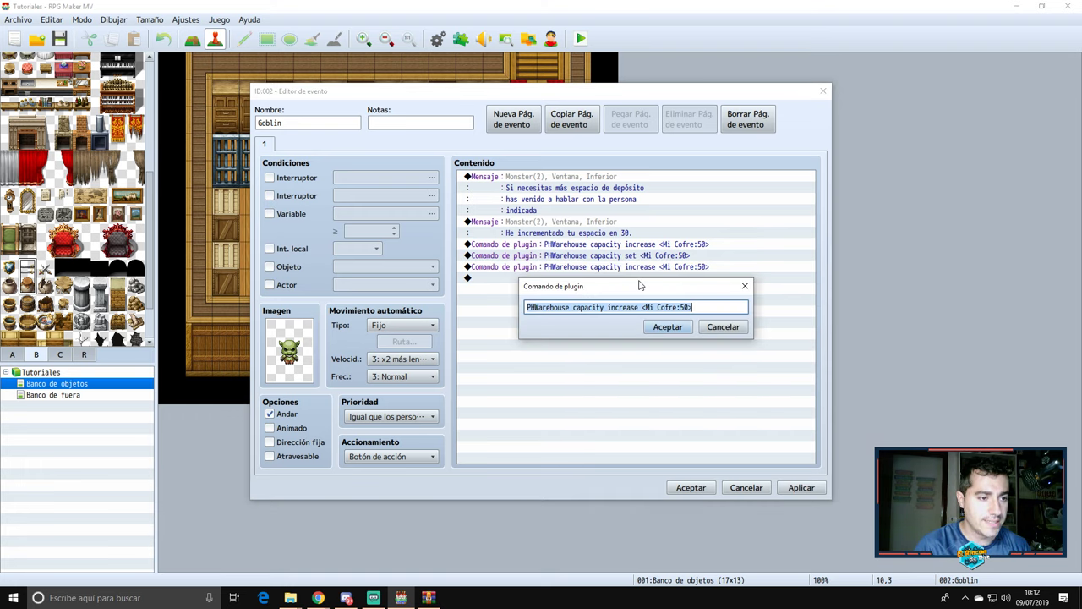
{"action": "left_click", "coordinate": [615, 307]}
{"action": "key", "text": "BackSpace"}
{"action": "key", "text": "BackSpace"}
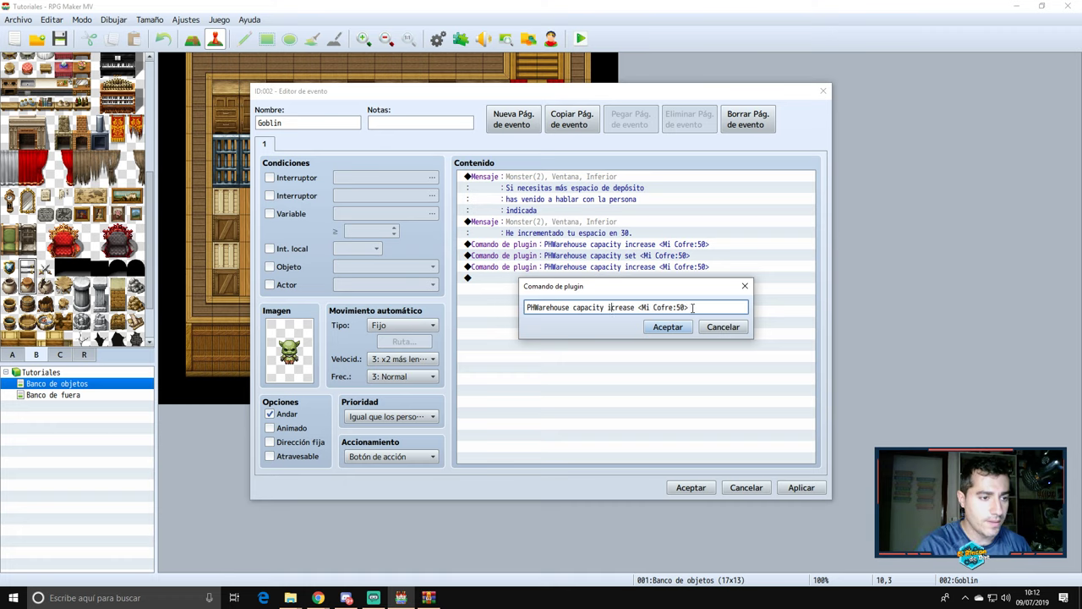
{"action": "type", "text": "de"}
{"action": "left_click", "coordinate": [663, 328]}
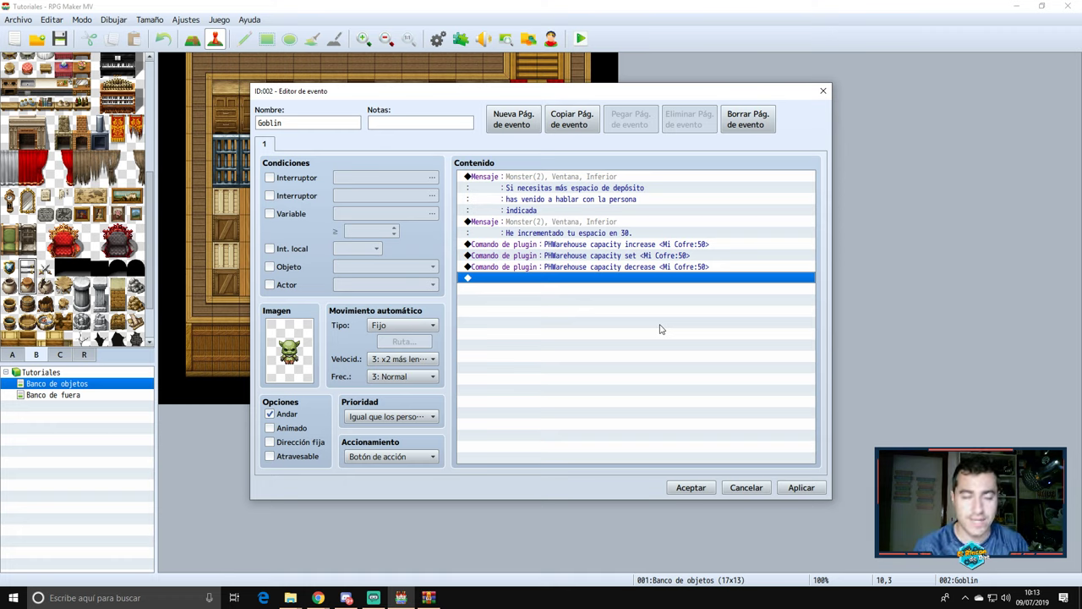
Step: Compare the PHWarehouse capacity set and capacity decrease commands in the goblin's event
{"action": "left_click", "coordinate": [652, 254]}
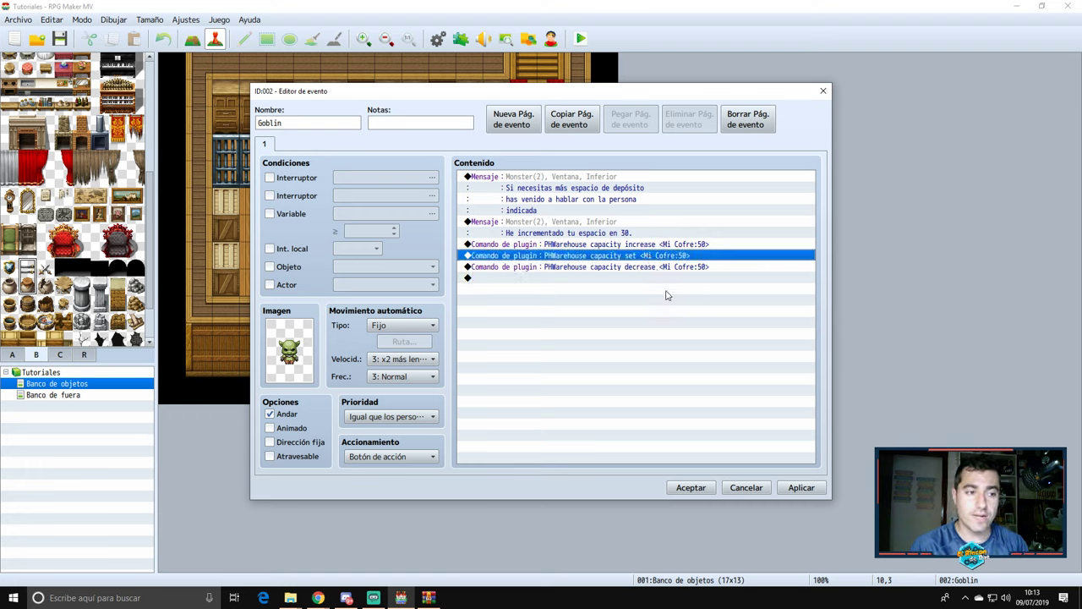
{"action": "left_click", "coordinate": [666, 294]}
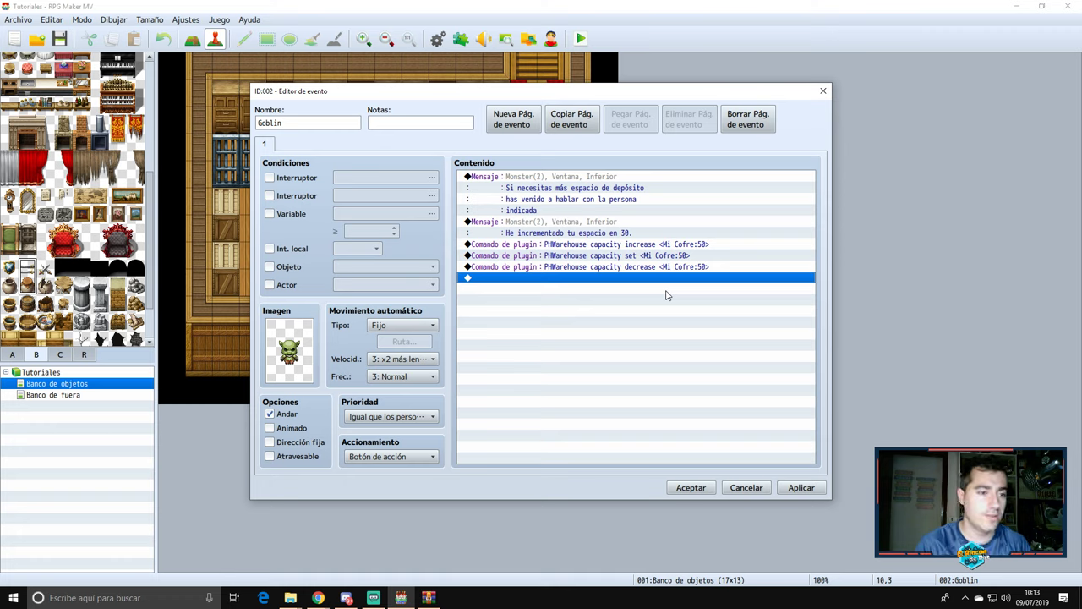
{"action": "left_click", "coordinate": [658, 272]}
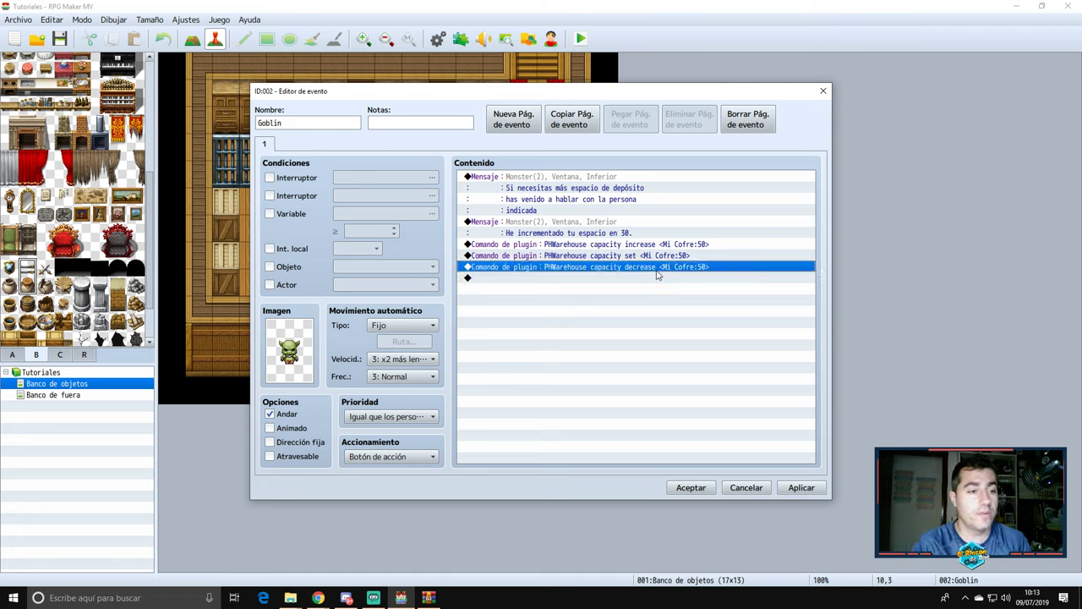
{"action": "left_click", "coordinate": [647, 290]}
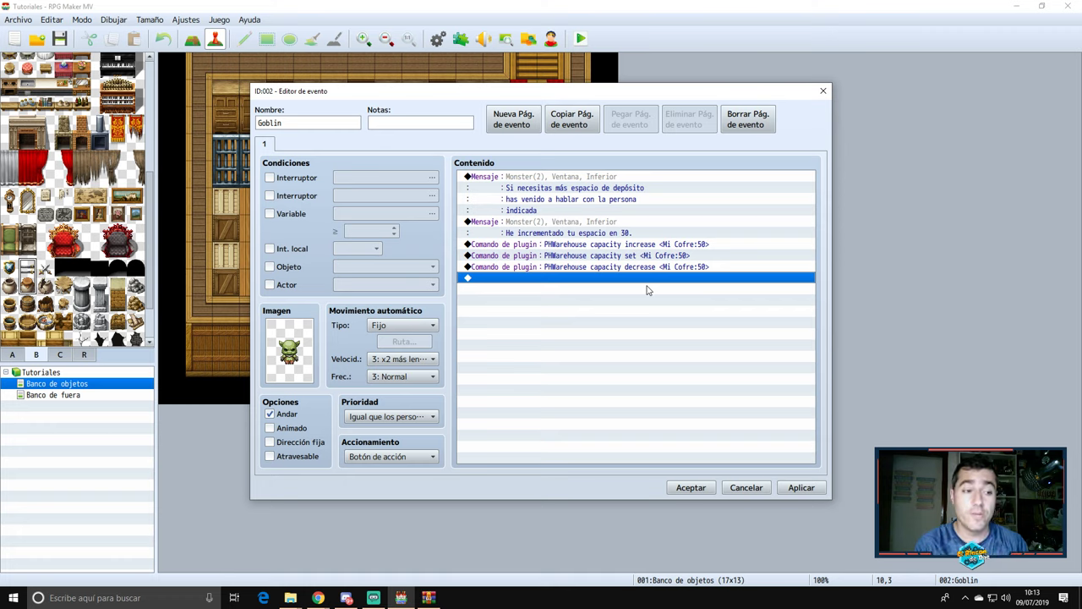
{"action": "left_click", "coordinate": [652, 267]}
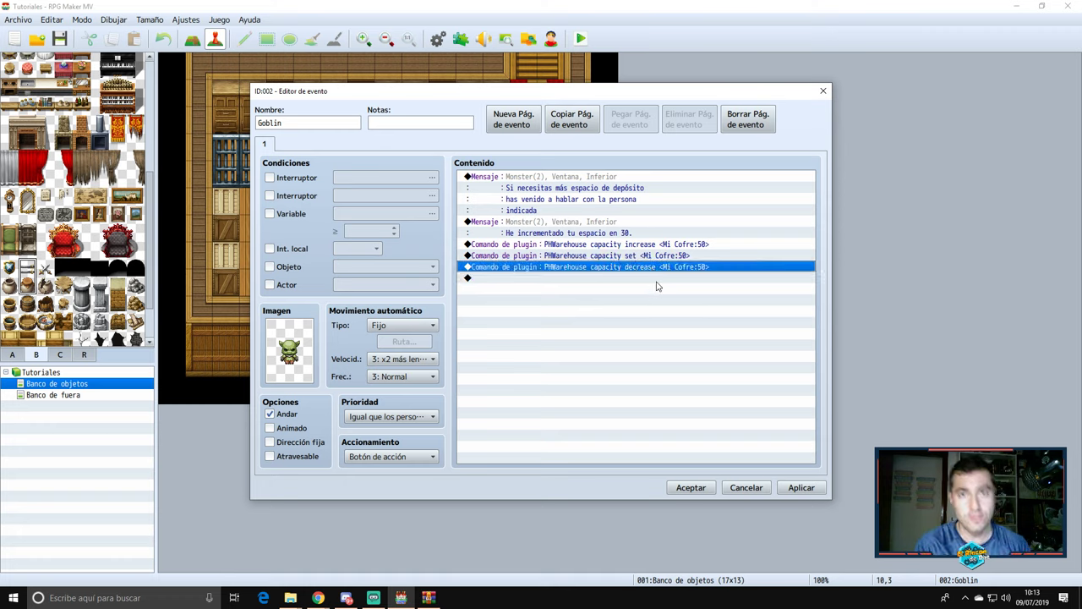
Step: Apply the changes to the easternmost goblin's event and close its editor
{"action": "left_click", "coordinate": [802, 486]}
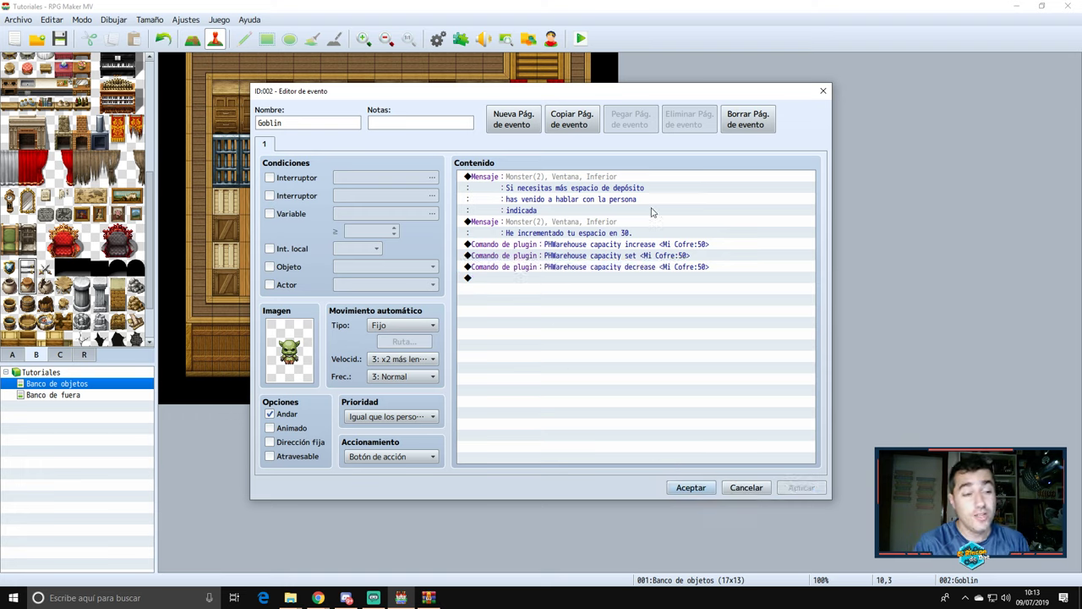
{"action": "left_click", "coordinate": [685, 255]}
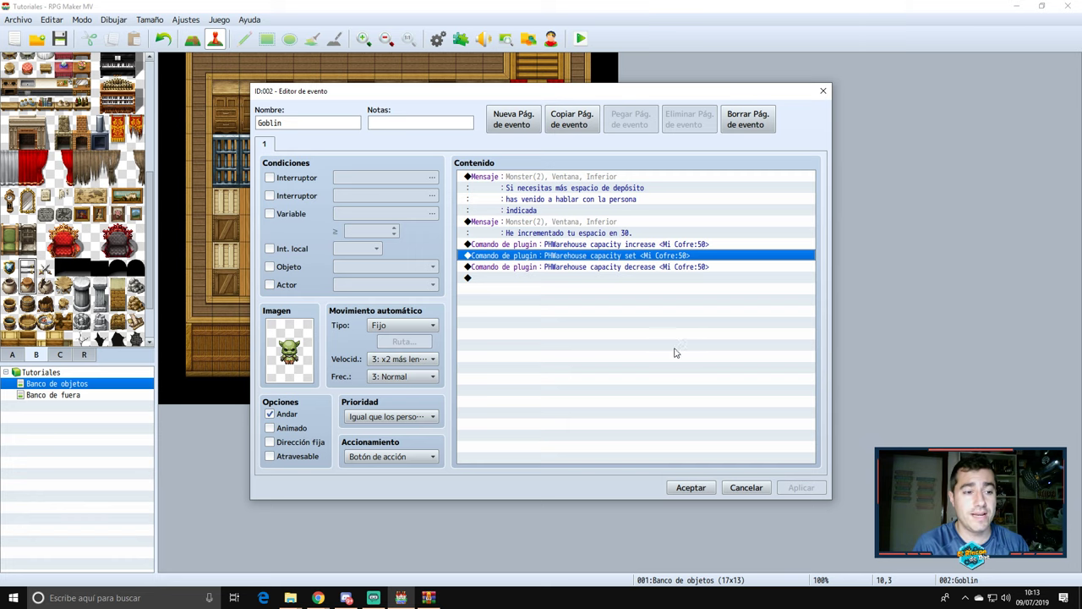
{"action": "left_click", "coordinate": [658, 267]}
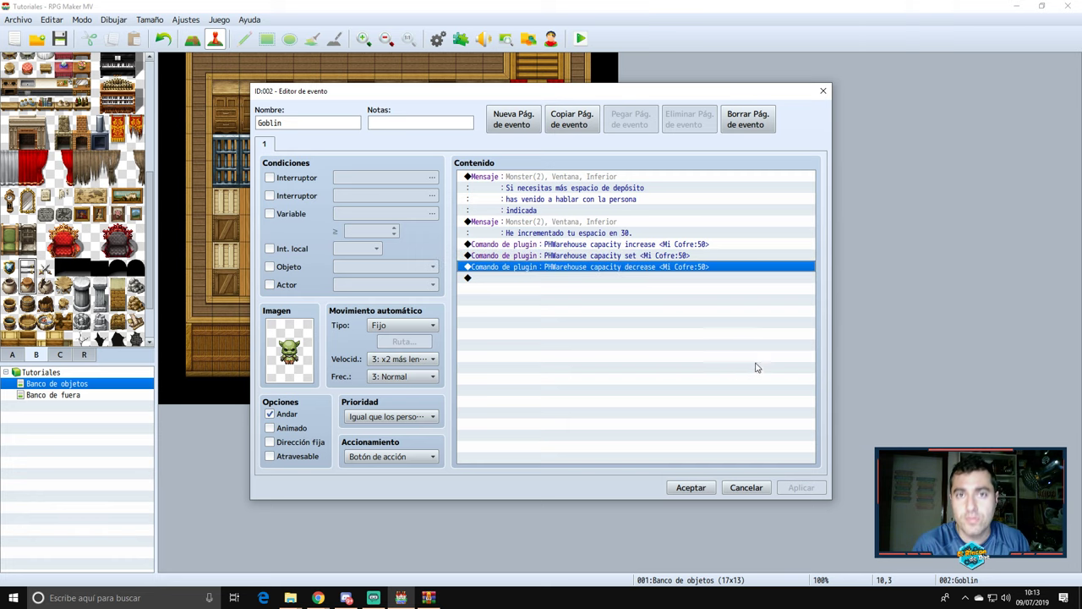
{"action": "left_click", "coordinate": [686, 488]}
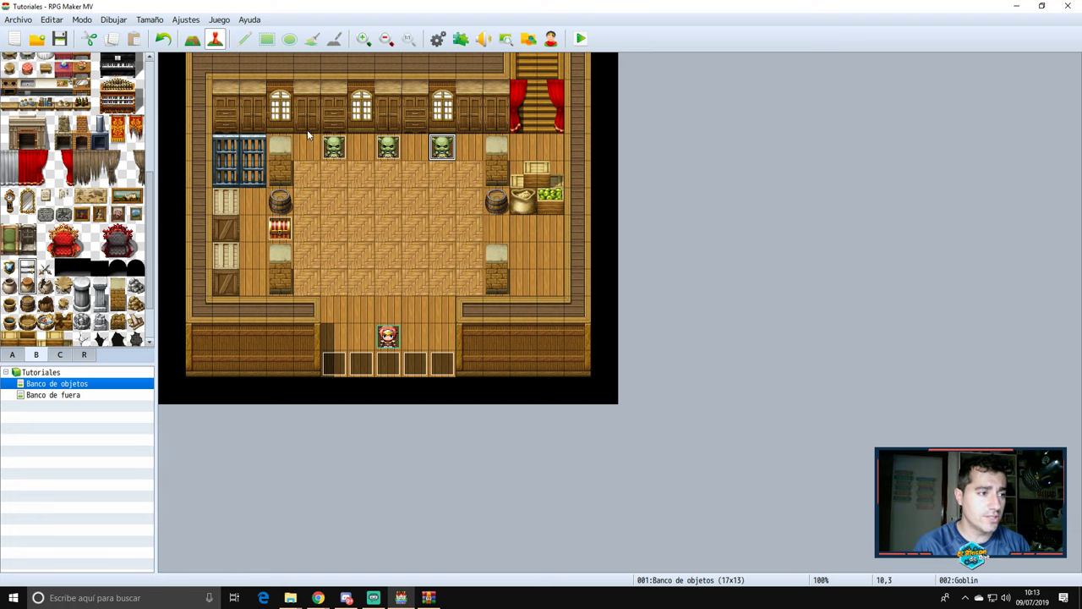
Step: Save the project, start a playtest and talk to the westernmost goblin to create the item bank
{"action": "left_click", "coordinate": [582, 41]}
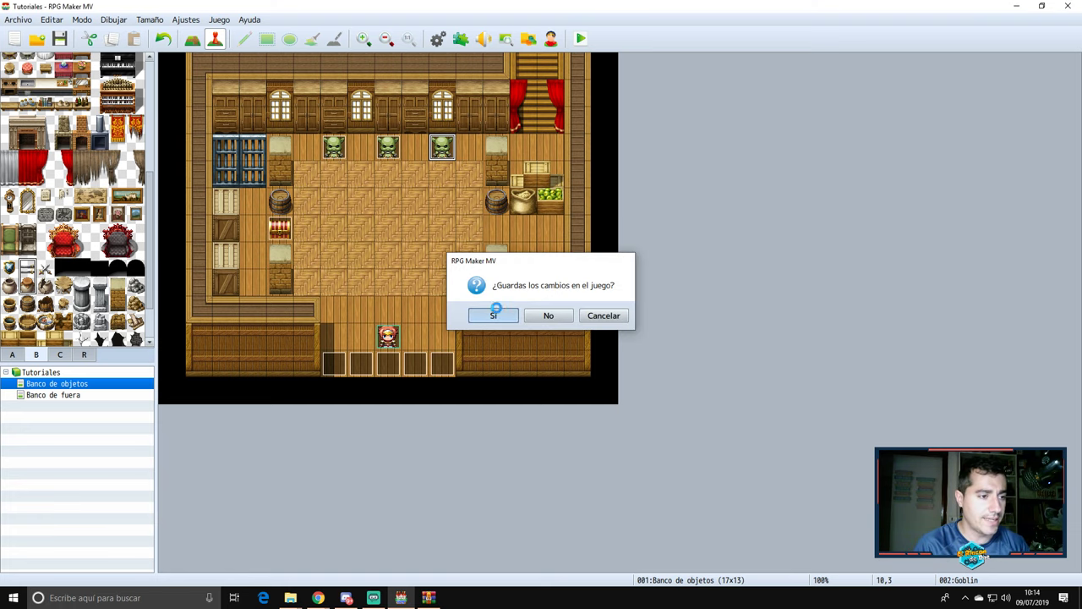
{"action": "left_click", "coordinate": [495, 314]}
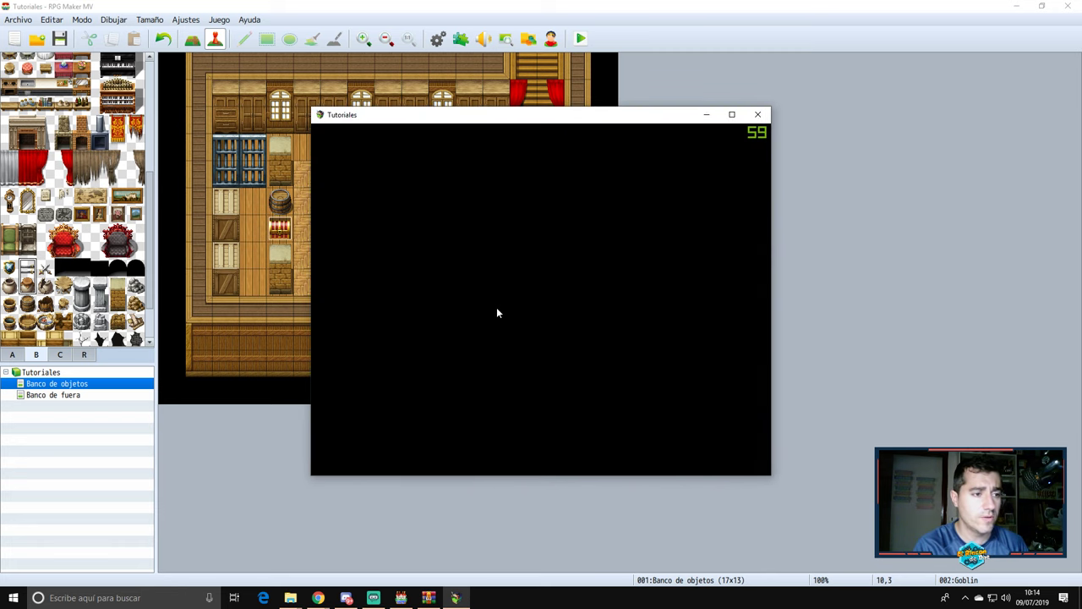
{"action": "key", "text": "Up"}
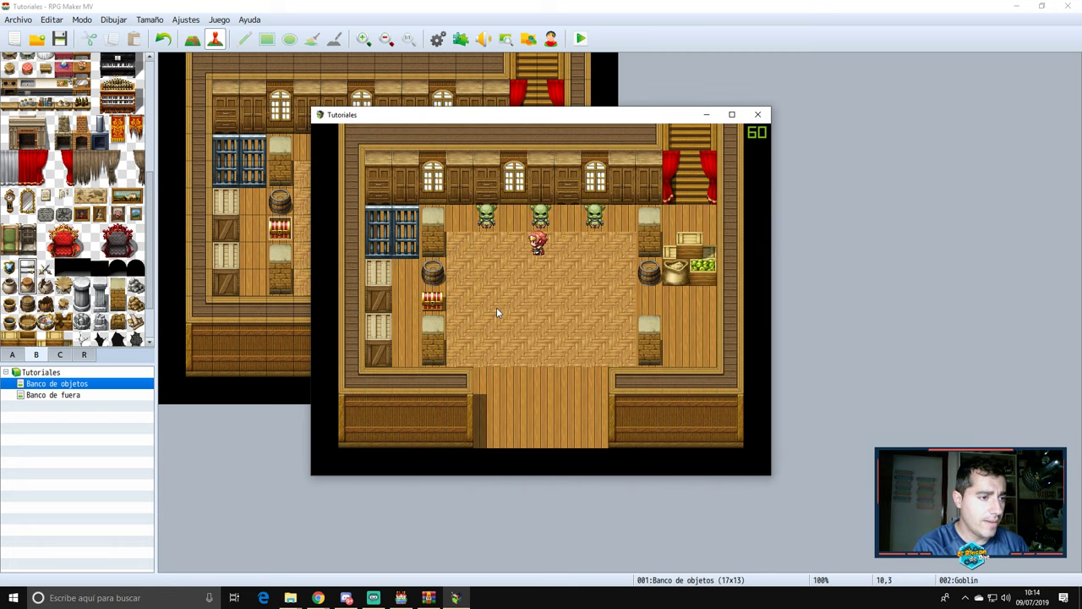
{"action": "key", "text": "Left"}
{"action": "key", "text": "Up"}
{"action": "key", "text": "Return"}
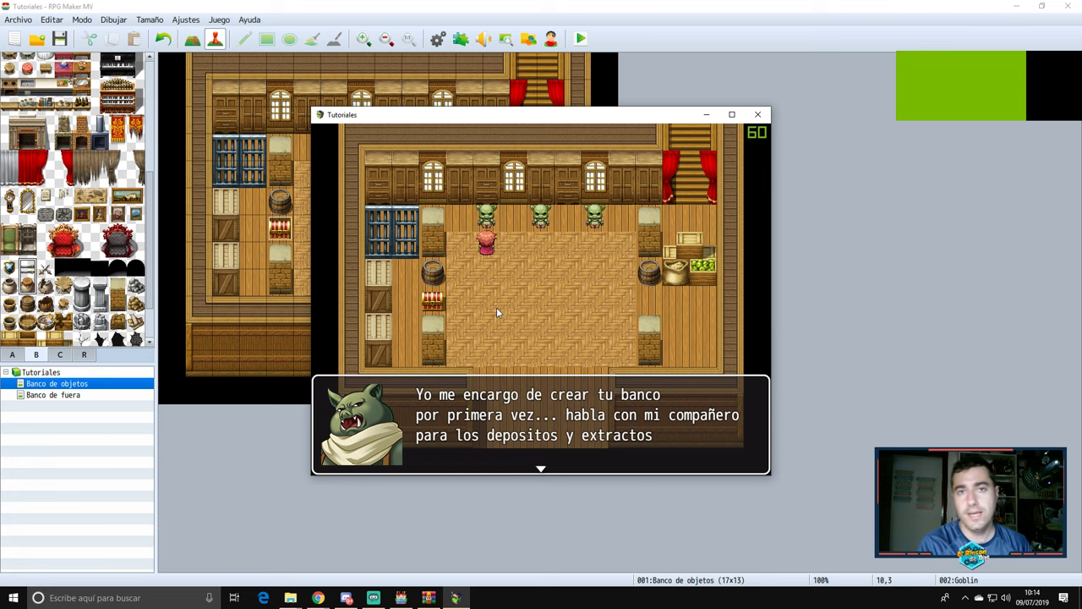
{"action": "key", "text": "Return"}
Step: Walk to the middle goblin and talk to it until the Mi Cofre warehouse opens
{"action": "key", "text": "Right"}
{"action": "key", "text": "Right"}
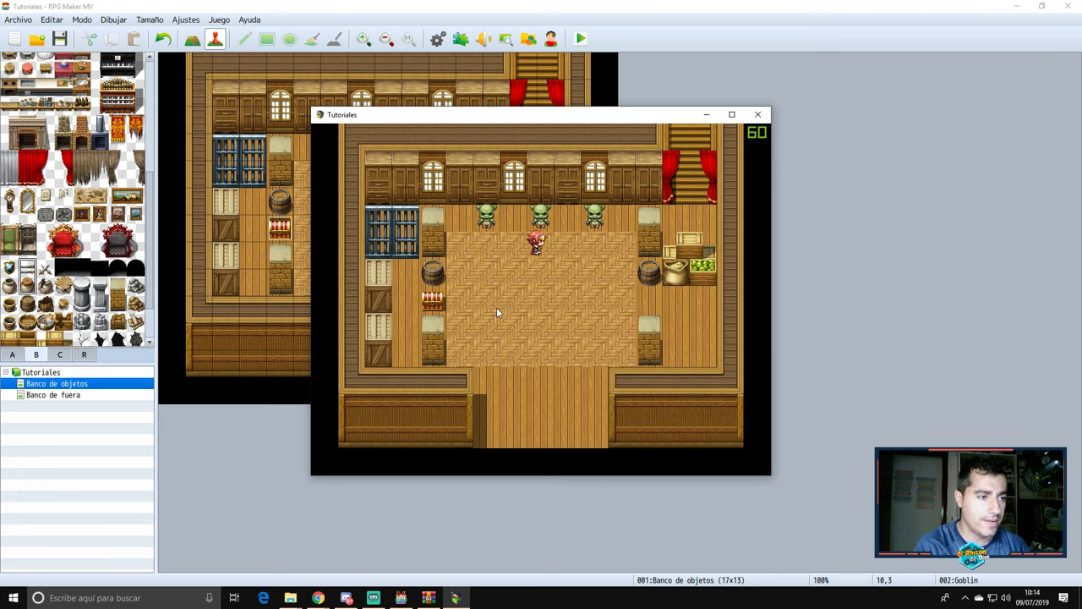
{"action": "key", "text": "Up"}
{"action": "key", "text": "Return"}
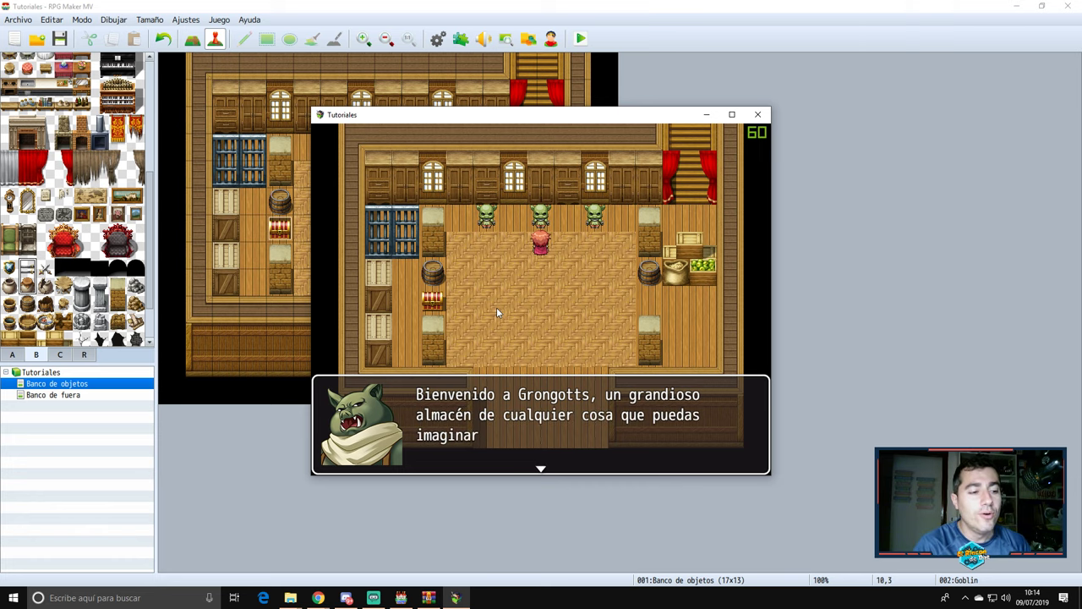
{"action": "key", "text": "Return"}
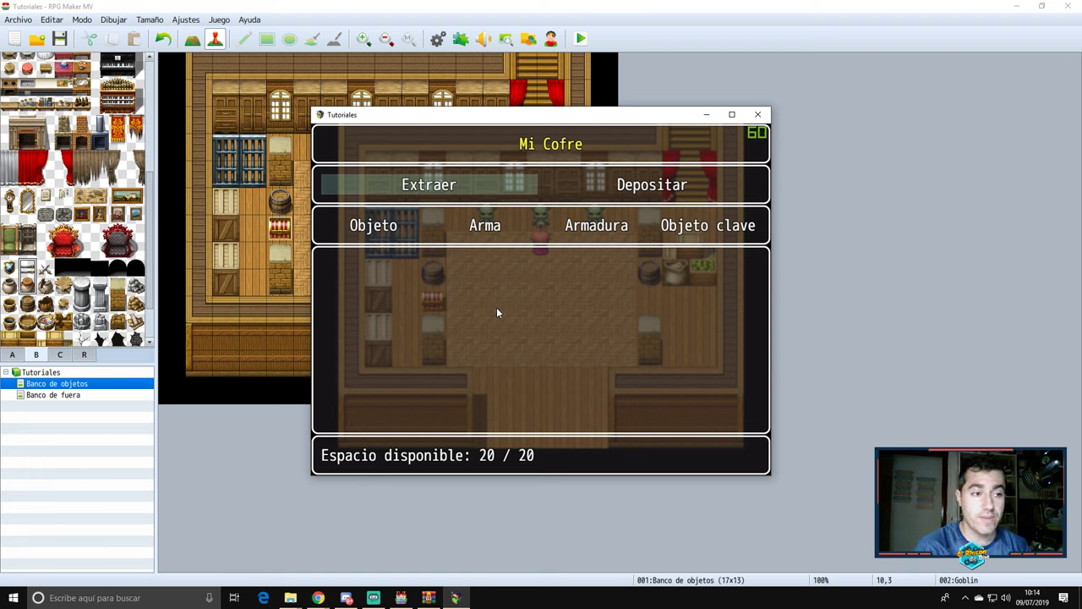
Step: Look through the Depositar item categories of the Mi Cofre warehouse, from Objeto to Objeto clave, and leave it
{"action": "key", "text": "Right"}
{"action": "key", "text": "Left"}
{"action": "key", "text": "Right"}
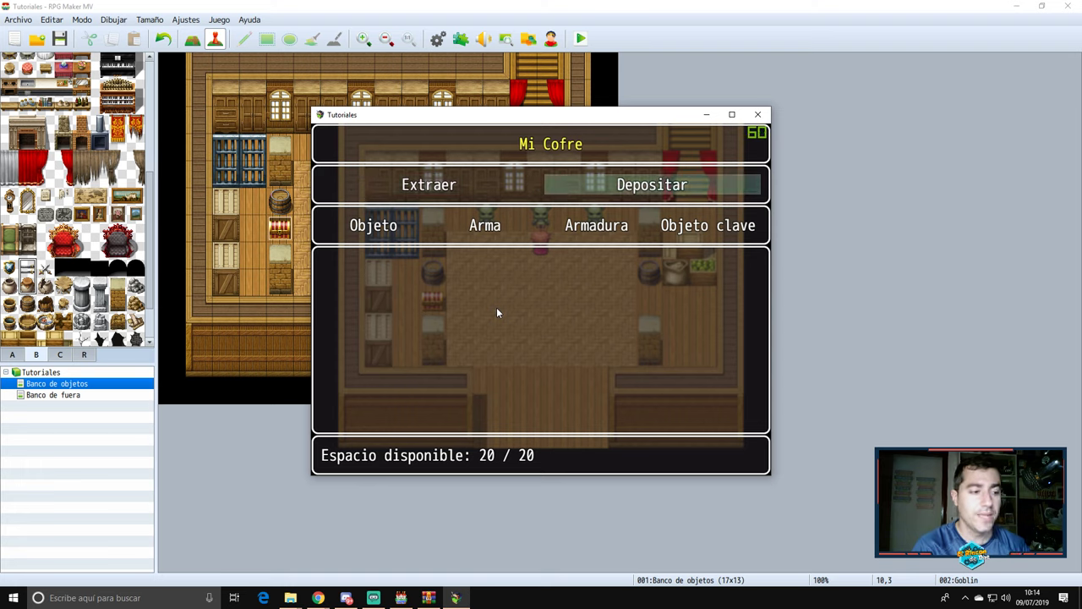
{"action": "key", "text": "Return"}
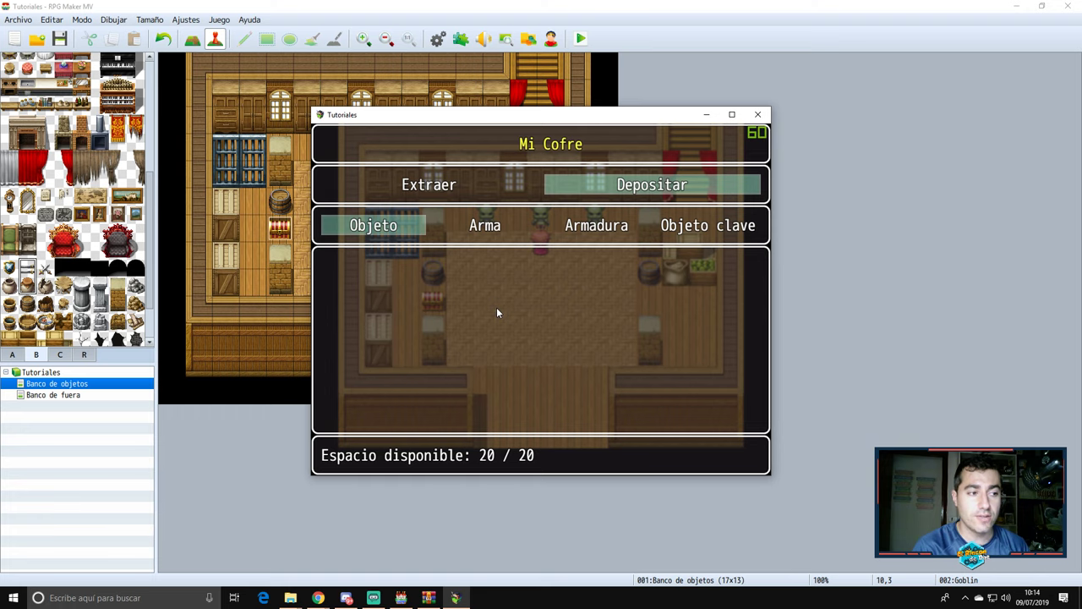
{"action": "key", "text": "Right"}
{"action": "key", "text": "Right"}
{"action": "key", "text": "Right"}
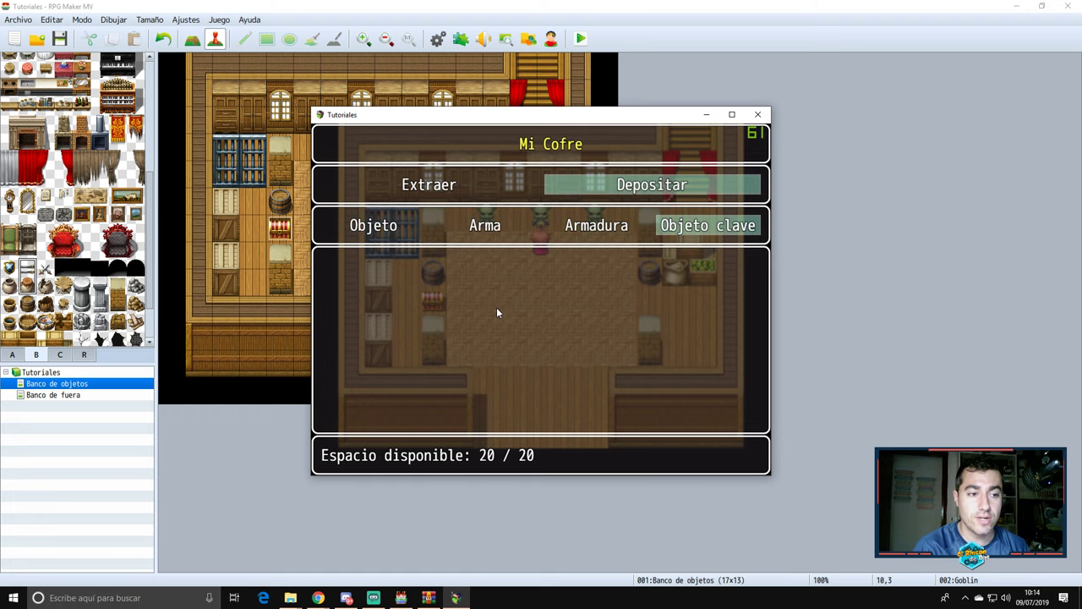
{"action": "key", "text": "Escape"}
{"action": "key", "text": "Escape"}
Step: Walk to the red chest in the west of the room and collect its contents
{"action": "key", "text": "Down"}
{"action": "key", "text": "Left"}
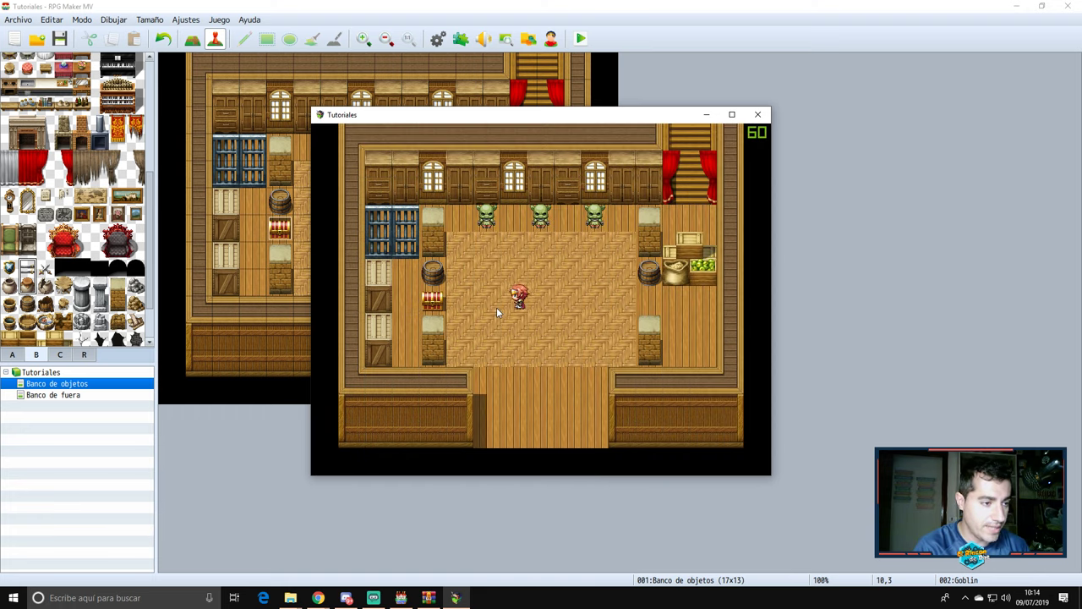
{"action": "key", "text": "Return"}
{"action": "key", "text": "Return"}
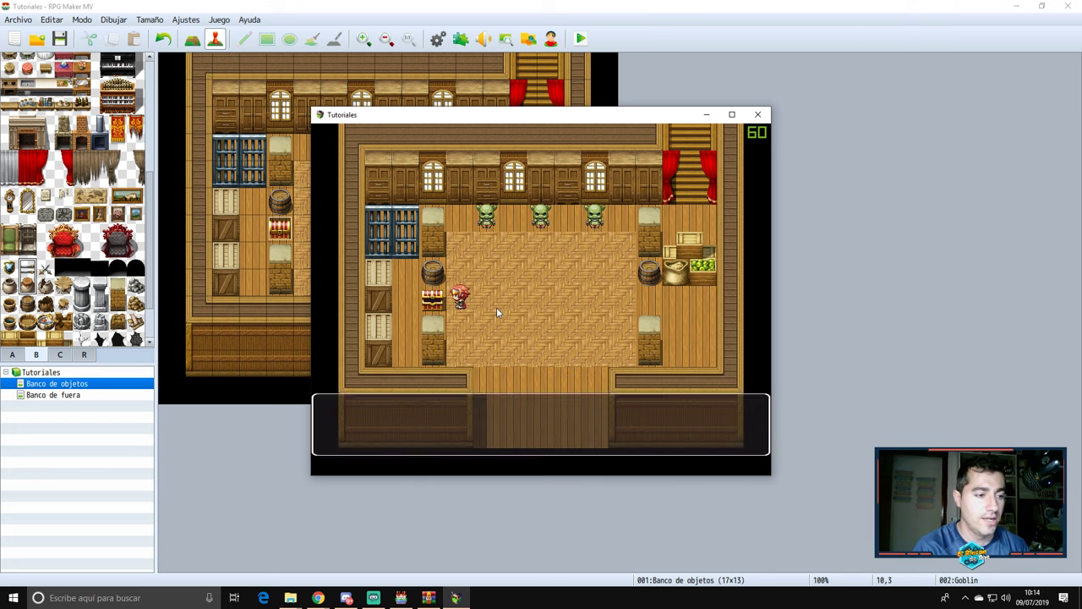
Step: Reopen Mi Cofre through the middle goblin and deposit two Agua mágica from the Objeto category
{"action": "key", "text": "Right"}
{"action": "key", "text": "Up"}
{"action": "key", "text": "Return"}
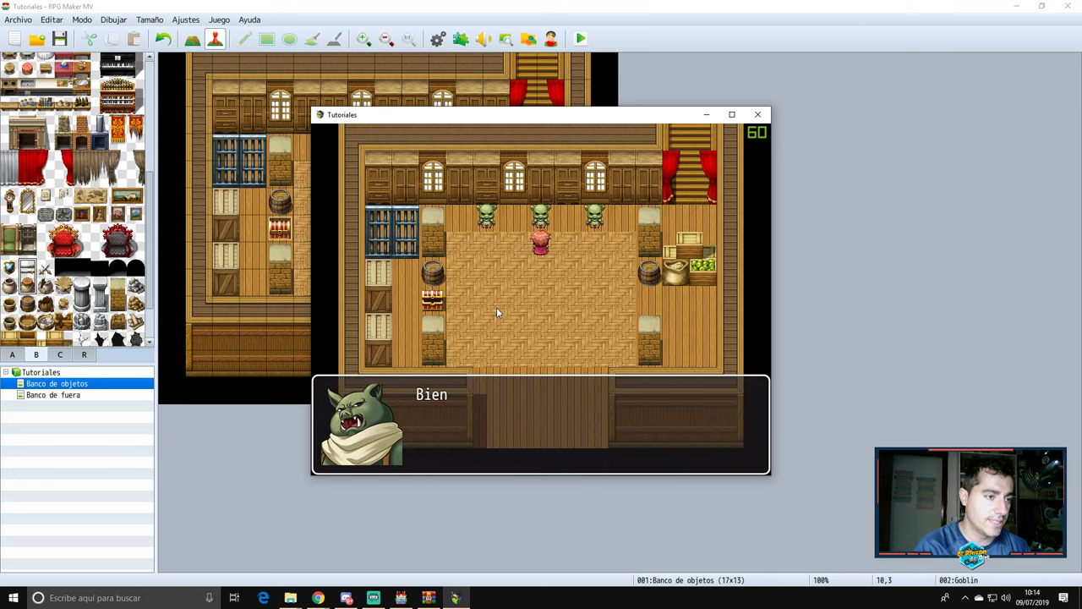
{"action": "key", "text": "Return"}
{"action": "key", "text": "Right"}
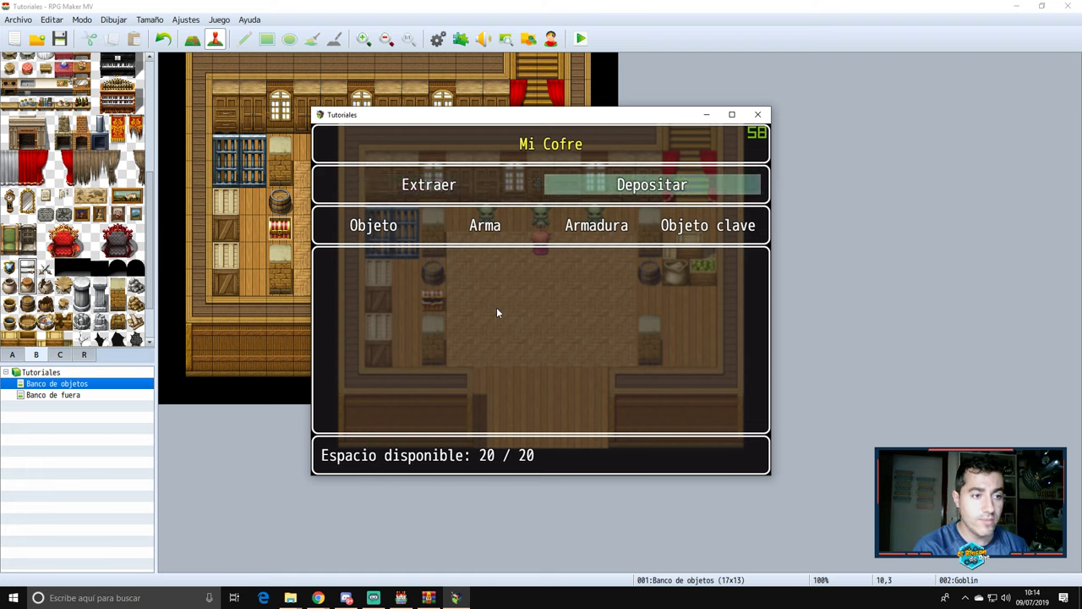
{"action": "key", "text": "Return"}
{"action": "key", "text": "Right"}
{"action": "key", "text": "Left"}
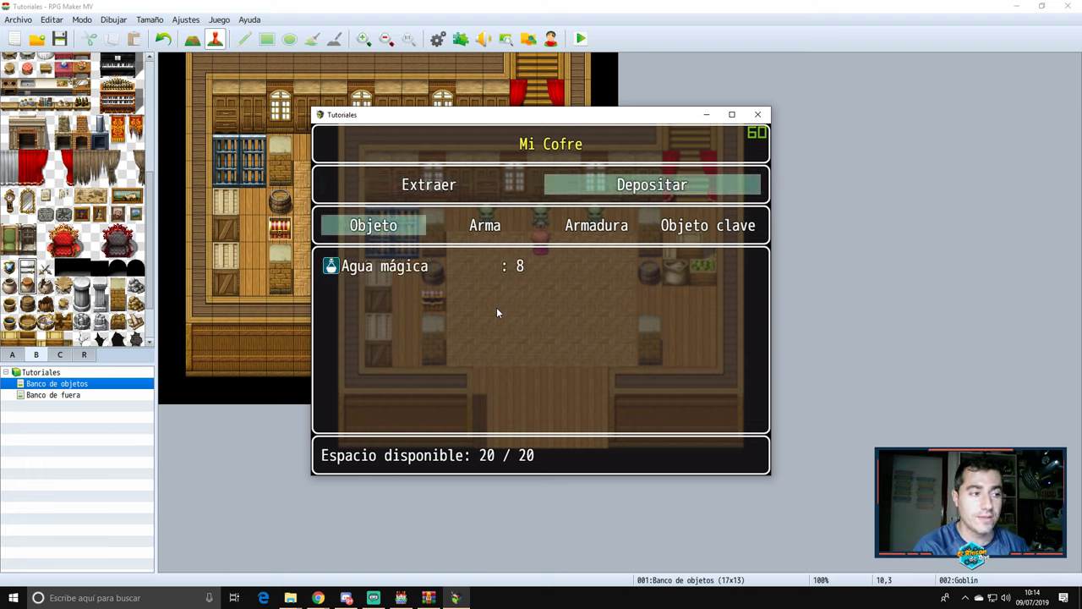
{"action": "key", "text": "Return"}
{"action": "key", "text": "Return"}
{"action": "key", "text": "Return"}
{"action": "key", "text": "Escape"}
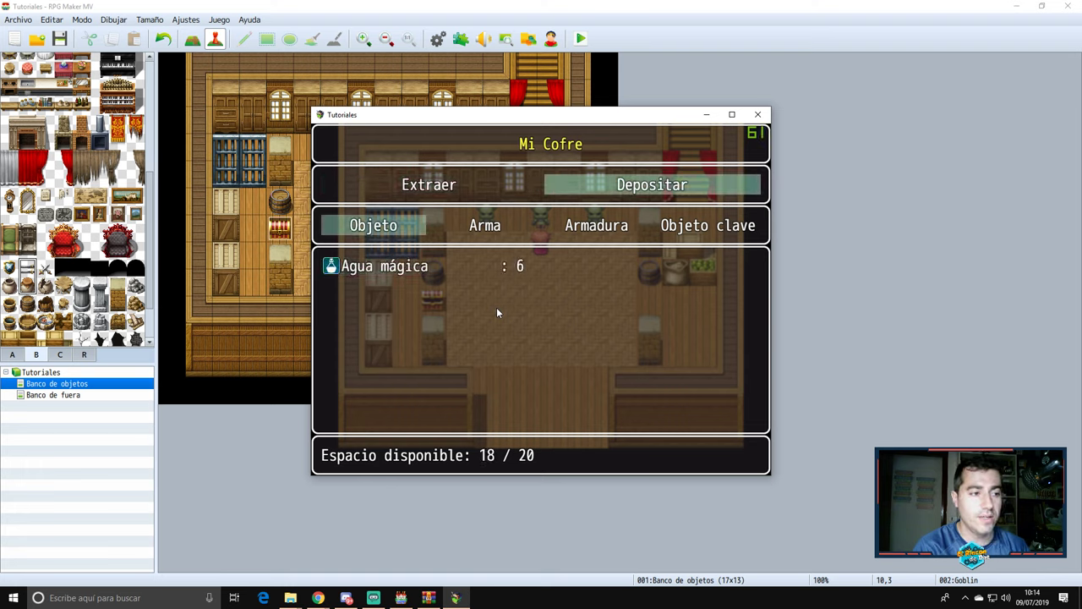
Step: Deposit two Espada from the Arma category and two more items from the remaining categories, then leave the warehouse
{"action": "key", "text": "Right"}
{"action": "key", "text": "Return"}
{"action": "key", "text": "Return"}
{"action": "key", "text": "Return"}
{"action": "key", "text": "Escape"}
{"action": "key", "text": "Right"}
{"action": "key", "text": "Return"}
{"action": "key", "text": "Right"}
{"action": "key", "text": "Return"}
{"action": "key", "text": "Return"}
{"action": "key", "text": "Escape"}
{"action": "key", "text": "Escape"}
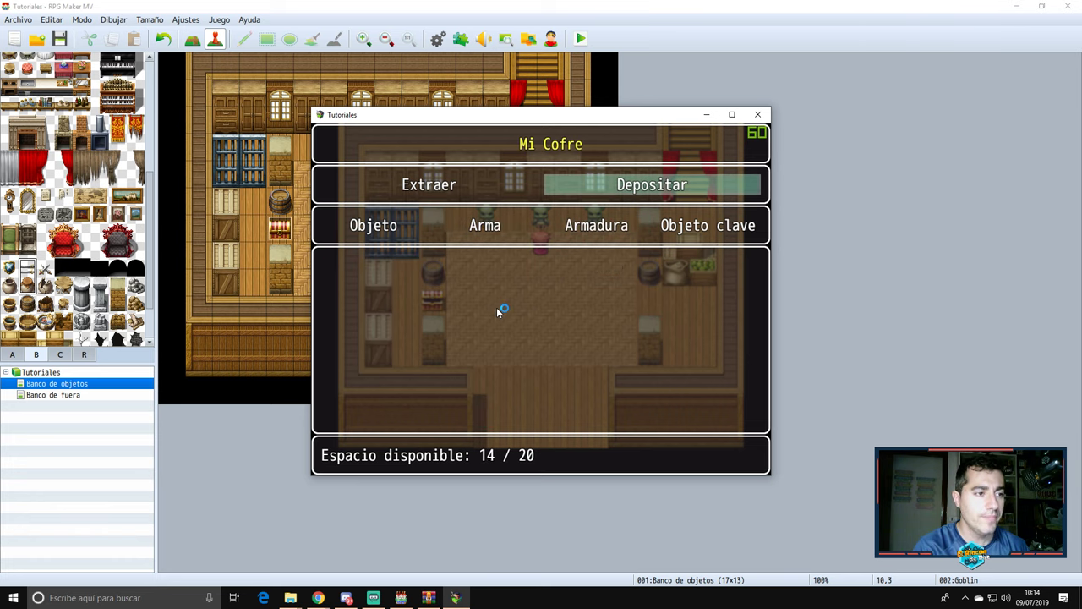
{"action": "key", "text": "Escape"}
Step: Reopen Mi Cofre through the middle goblin and review the stored items by category under Extraer
{"action": "key", "text": "Left"}
{"action": "key", "text": "Right"}
{"action": "key", "text": "Up"}
{"action": "key", "text": "Return"}
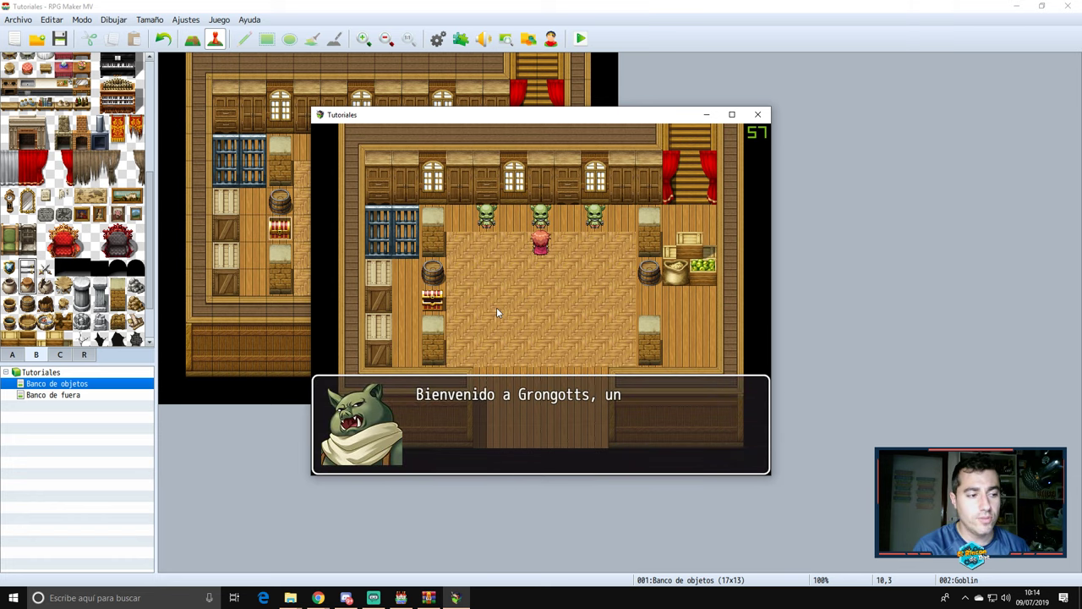
{"action": "key", "text": "Return"}
{"action": "key", "text": "Return"}
{"action": "key", "text": "Right"}
{"action": "key", "text": "Right"}
{"action": "key", "text": "Right"}
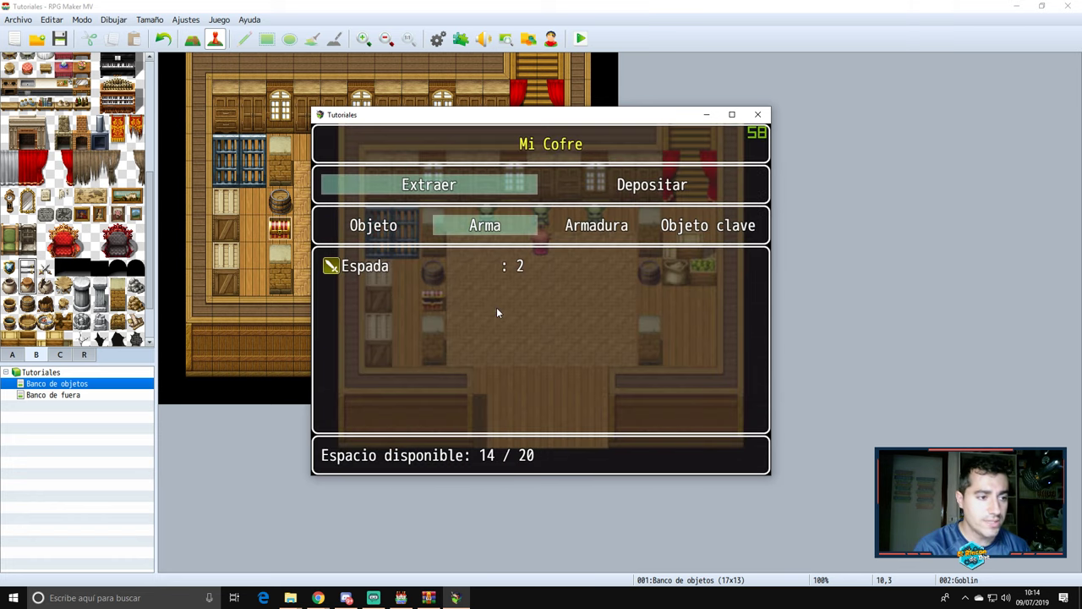
{"action": "key", "text": "Left"}
{"action": "key", "text": "Left"}
{"action": "key", "text": "Left"}
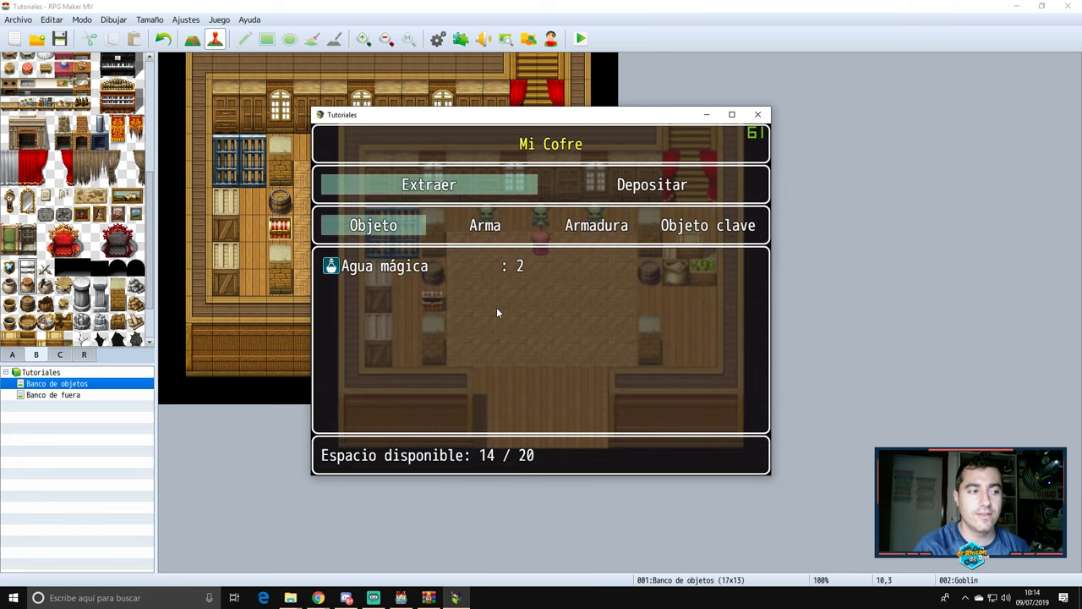
{"action": "key", "text": "Escape"}
{"action": "key", "text": "Escape"}
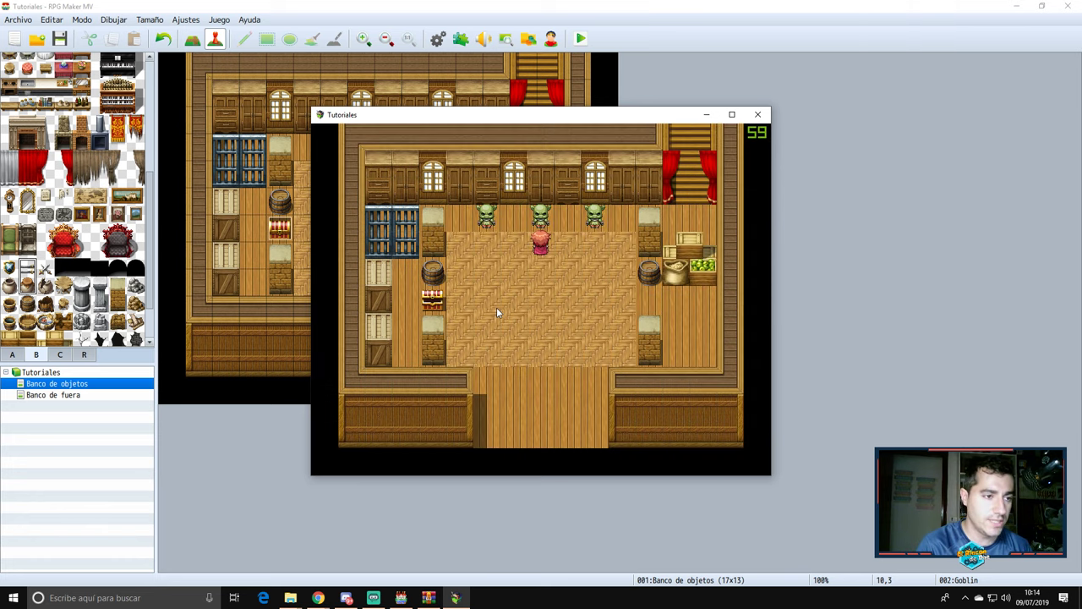
Step: Check the available space of Mi Cofre at the middle goblin
{"action": "key", "text": "Return"}
{"action": "key", "text": "Return"}
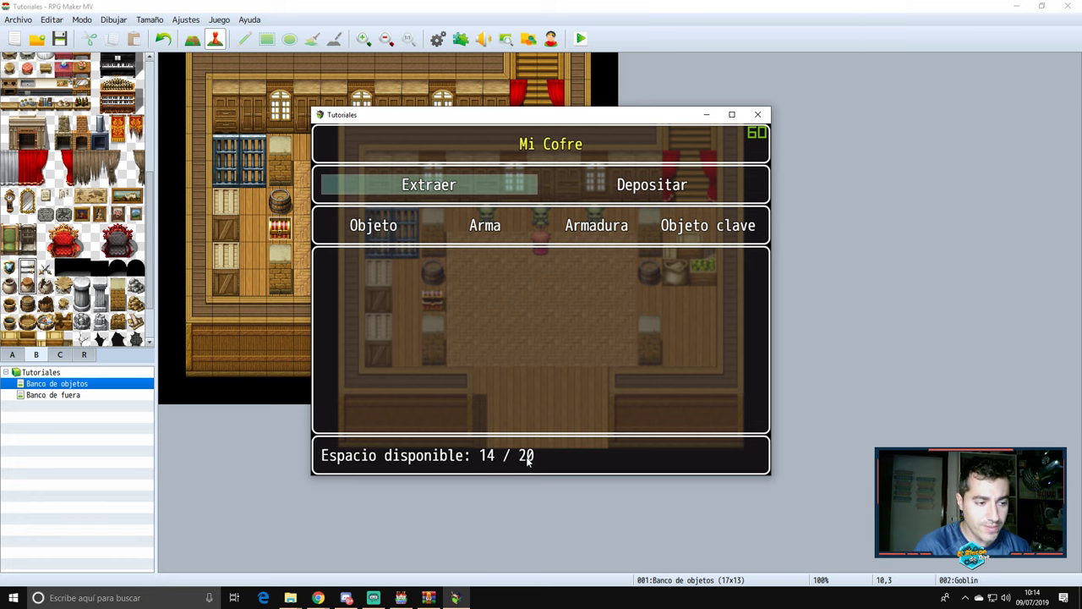
{"action": "key", "text": "Escape"}
Step: Talk to the easternmost goblin through all its messages to enlarge the warehouse
{"action": "key", "text": "Right"}
{"action": "key", "text": "Right"}
{"action": "key", "text": "Right"}
{"action": "key", "text": "Left"}
{"action": "key", "text": "Up"}
{"action": "key", "text": "Return"}
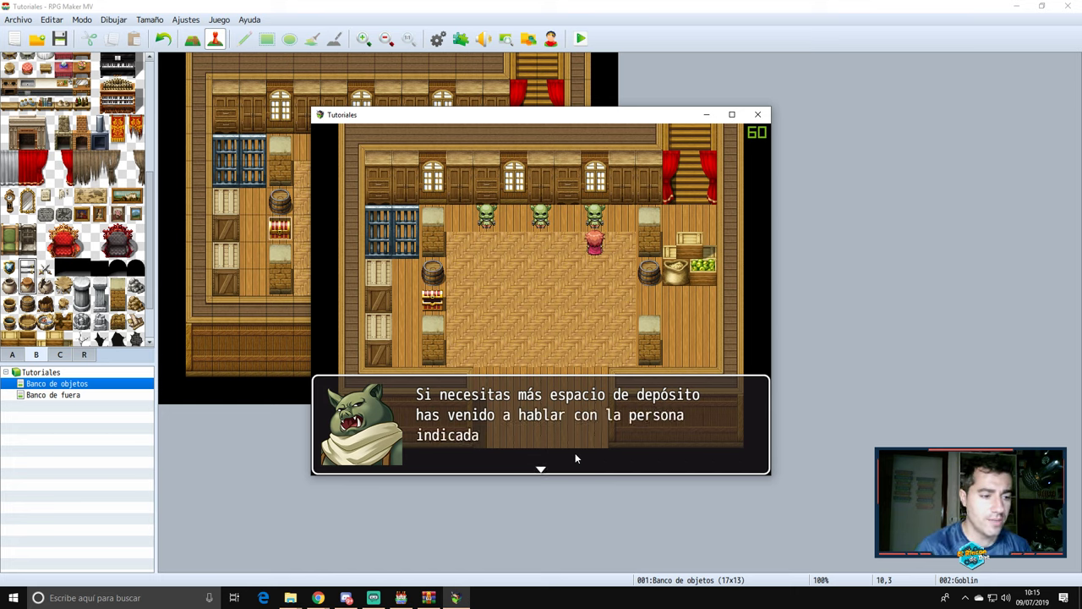
{"action": "key", "text": "Return"}
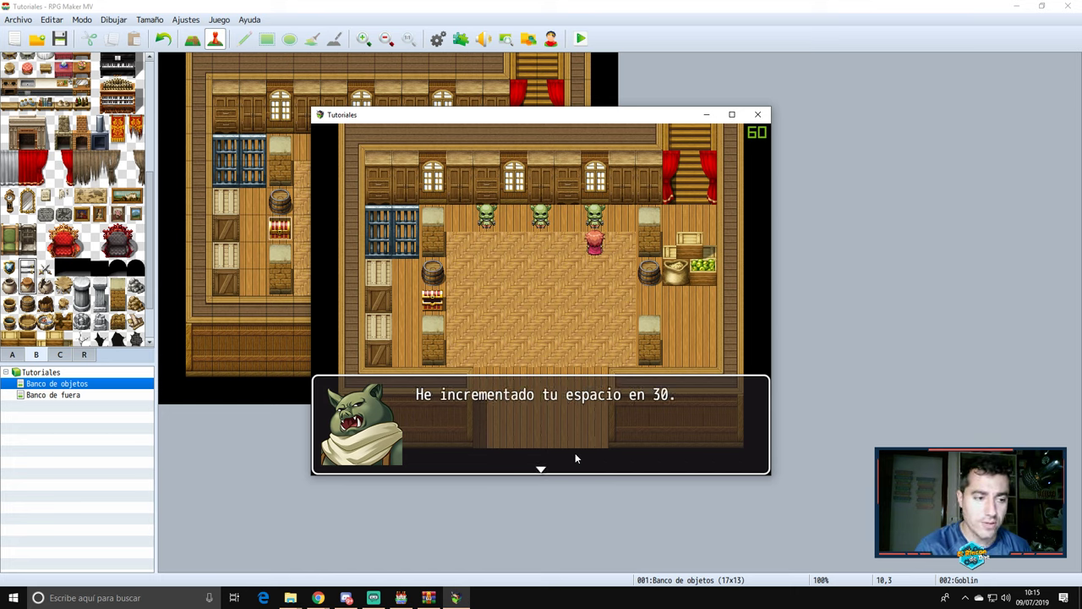
{"action": "key", "text": "Return"}
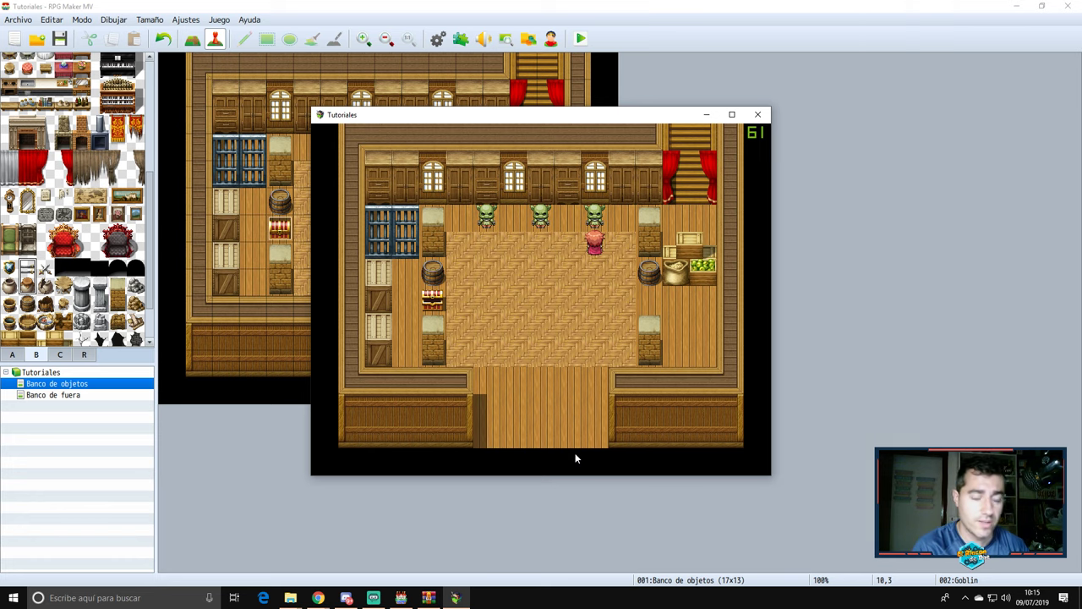
Step: Return to the middle goblin and check the enlarged capacity of Mi Cofre
{"action": "key", "text": "Left"}
{"action": "key", "text": "Up"}
{"action": "key", "text": "Return"}
{"action": "key", "text": "Return"}
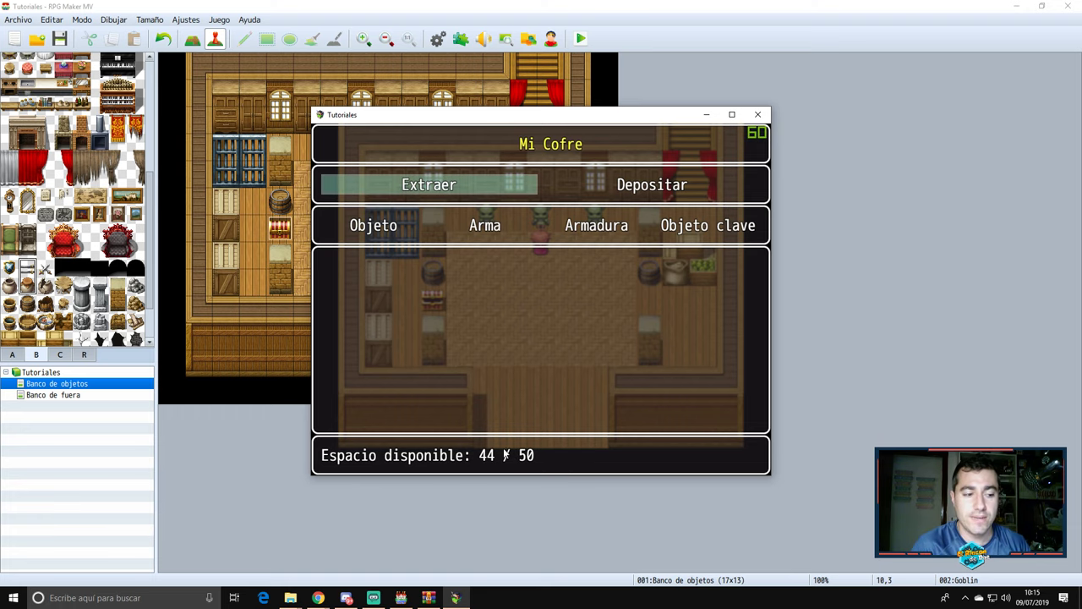
{"action": "right_click", "coordinate": [570, 364]}
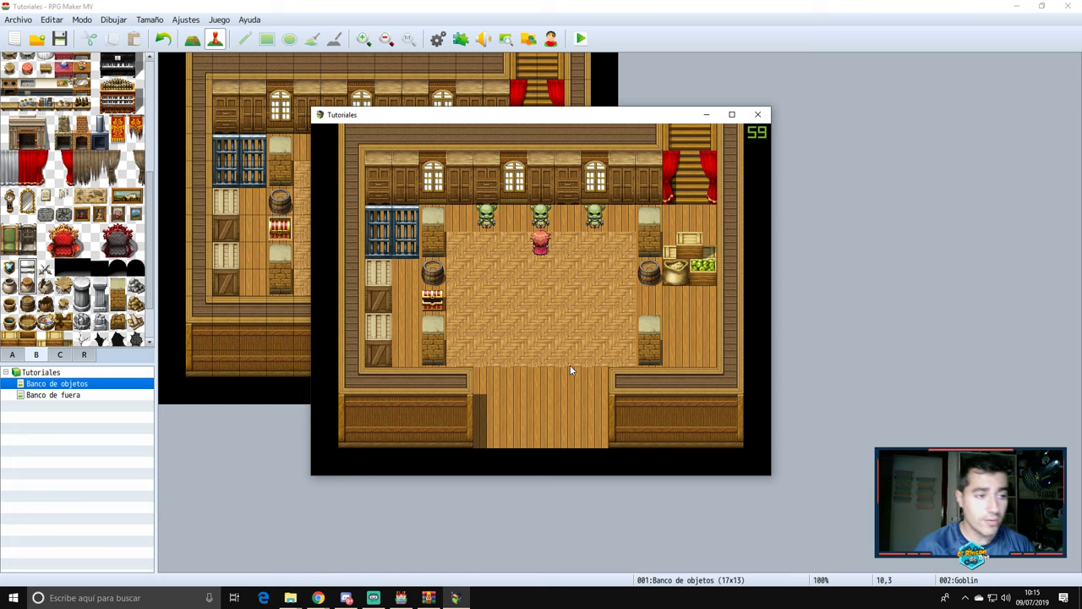